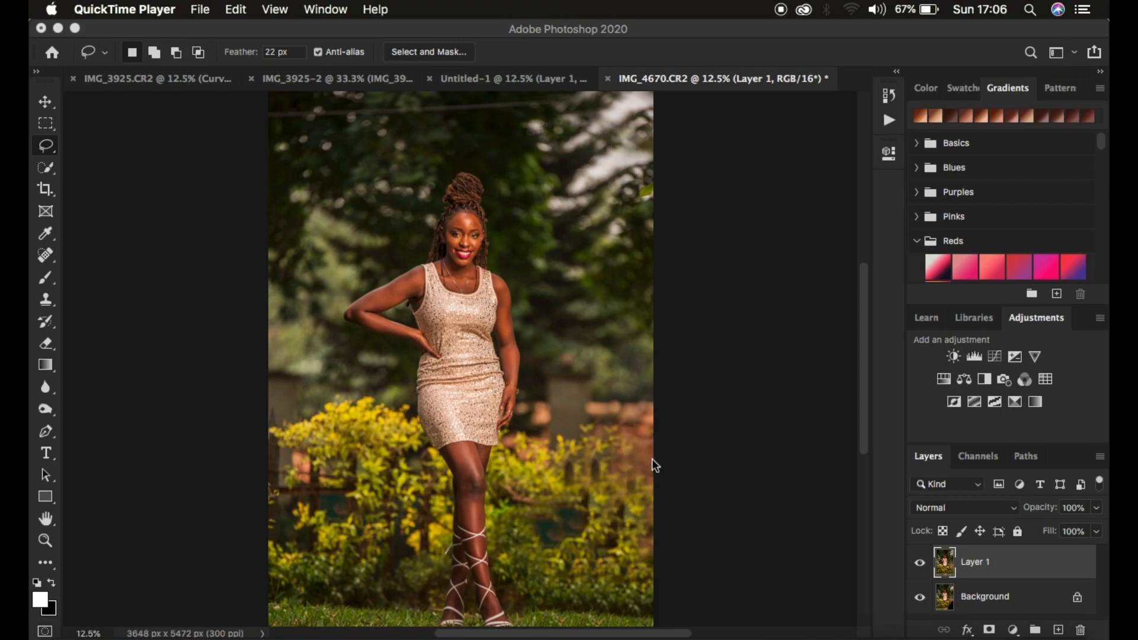
- Toggle Layer 1's visibility repeatedly to compare the retouched photo with the original background
left_click(919, 562)
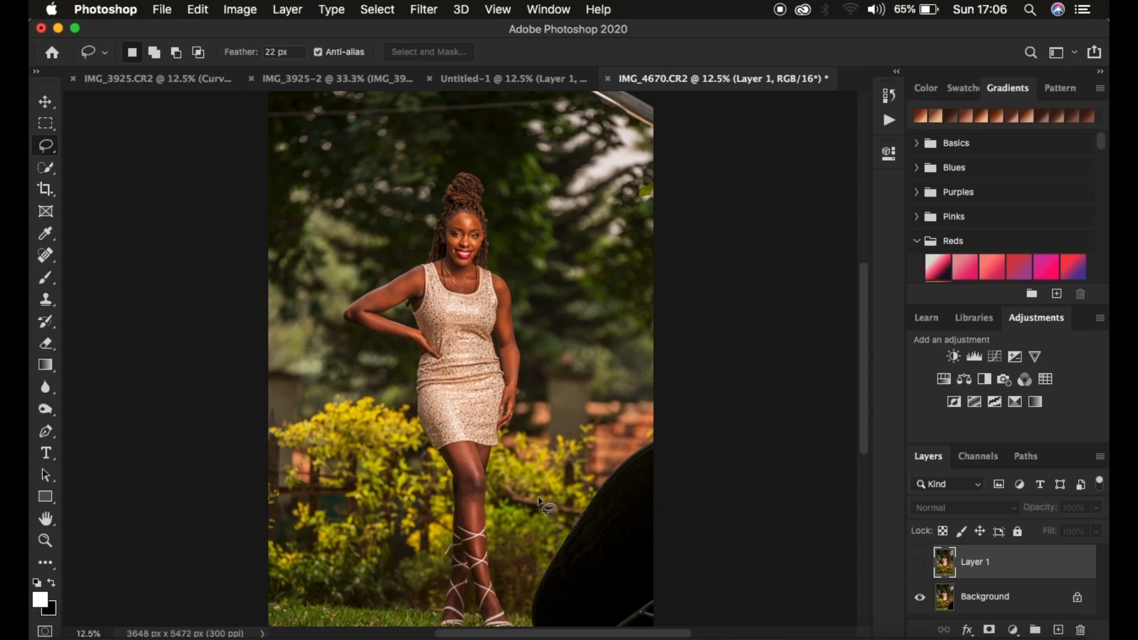
left_click(918, 566)
left_click(918, 566)
left_click(918, 566)
left_click(918, 566)
left_click(918, 566)
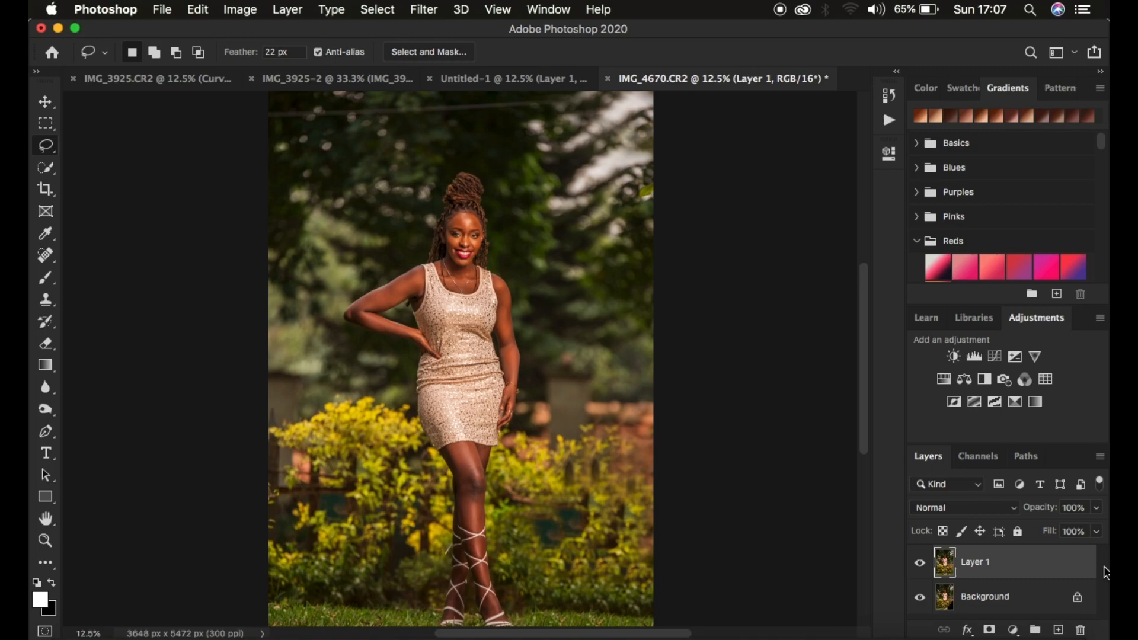
left_click(921, 564)
left_click(922, 563)
- Delete the retouched Layer 1 and duplicate the Background layer as a fresh working copy
key("Delete")
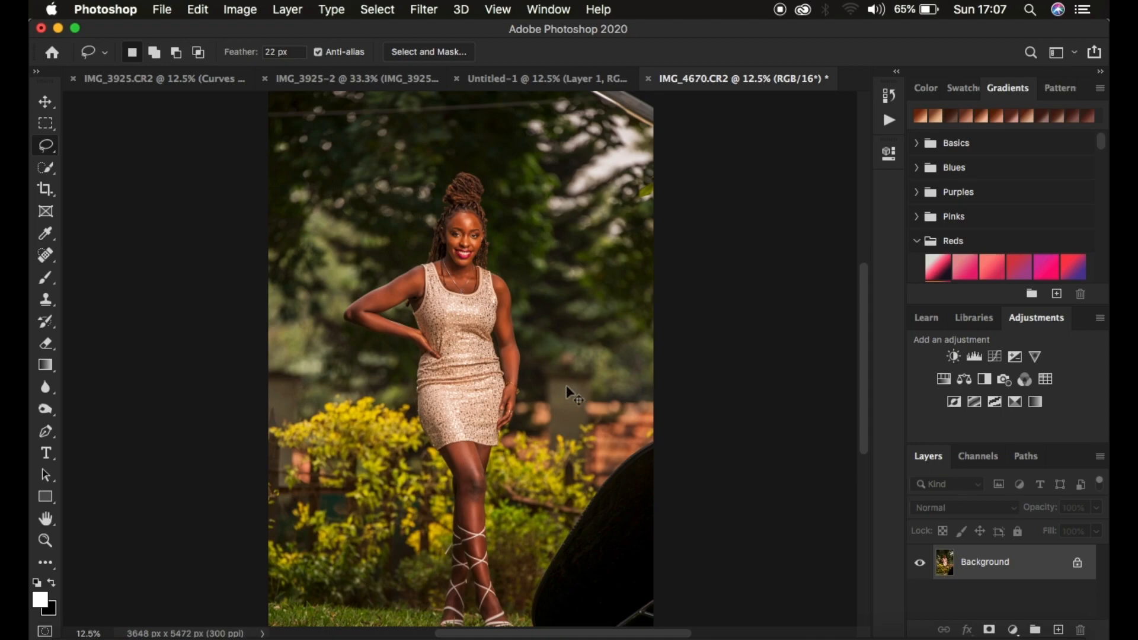
key("super+j")
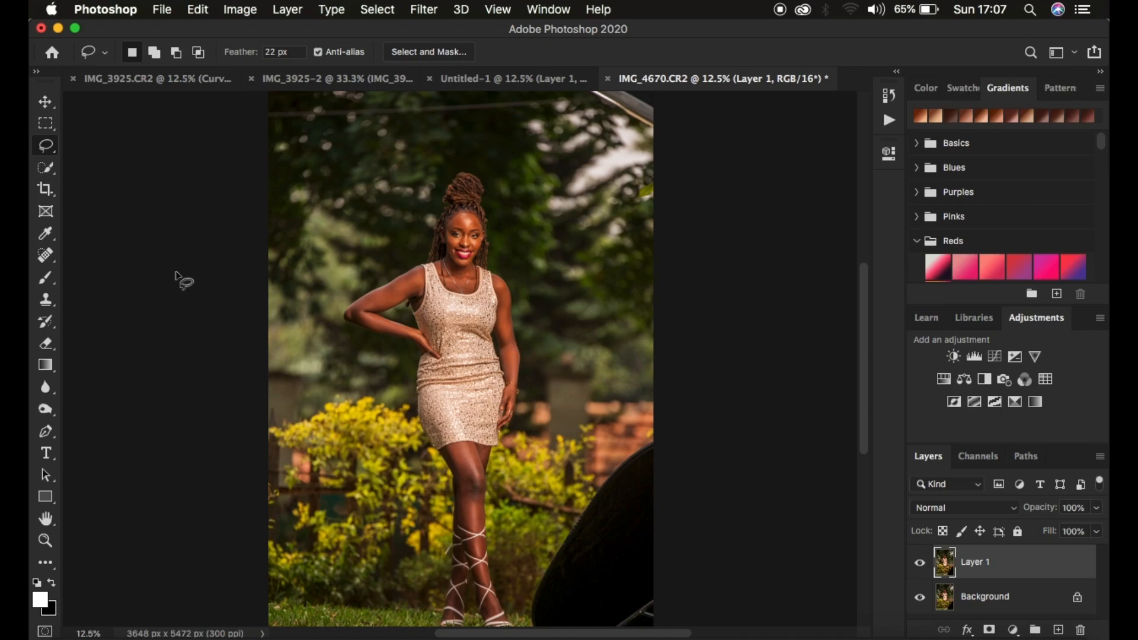
- Activate the Clone Stamp tool with the brush hardness at 60%, sampling from all layers
left_click(47, 302)
right_click(48, 302)
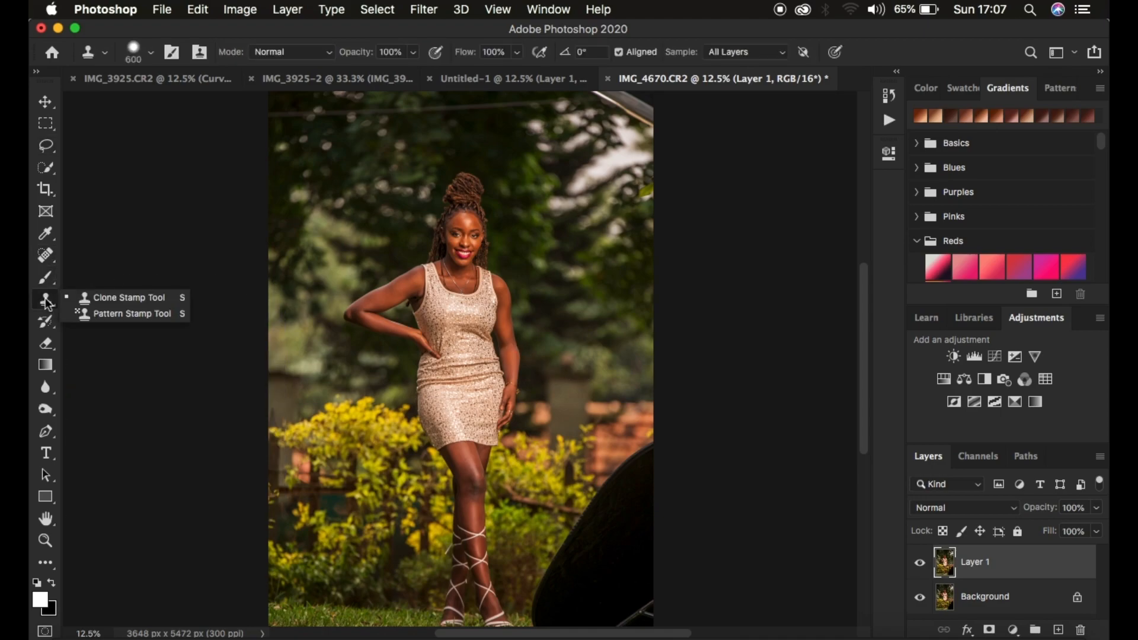
left_click(101, 290)
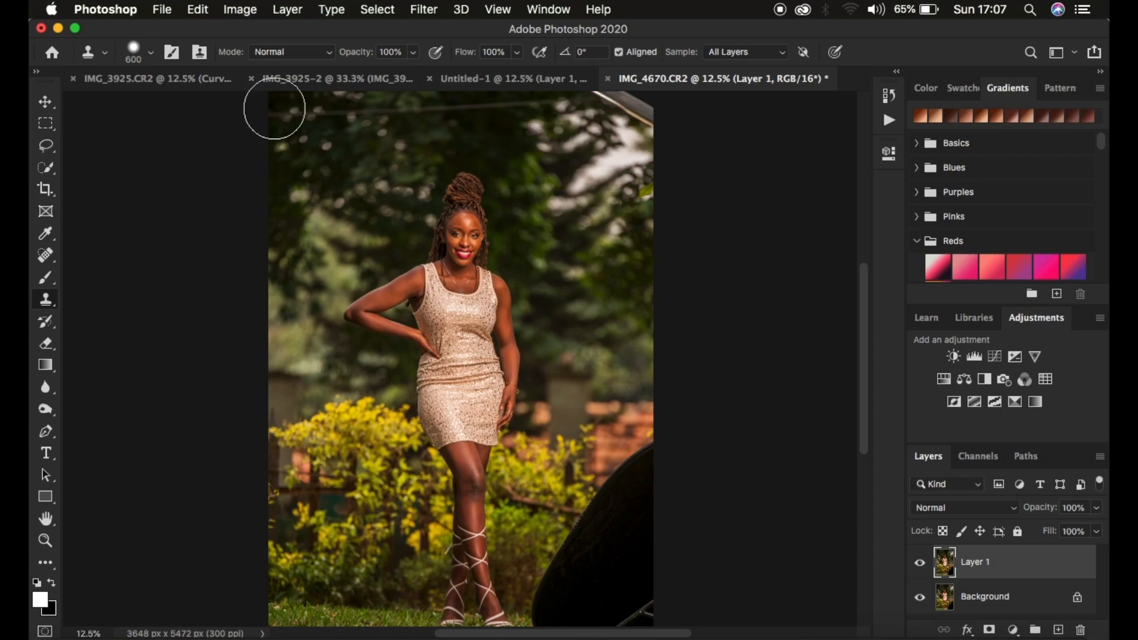
left_click(150, 56)
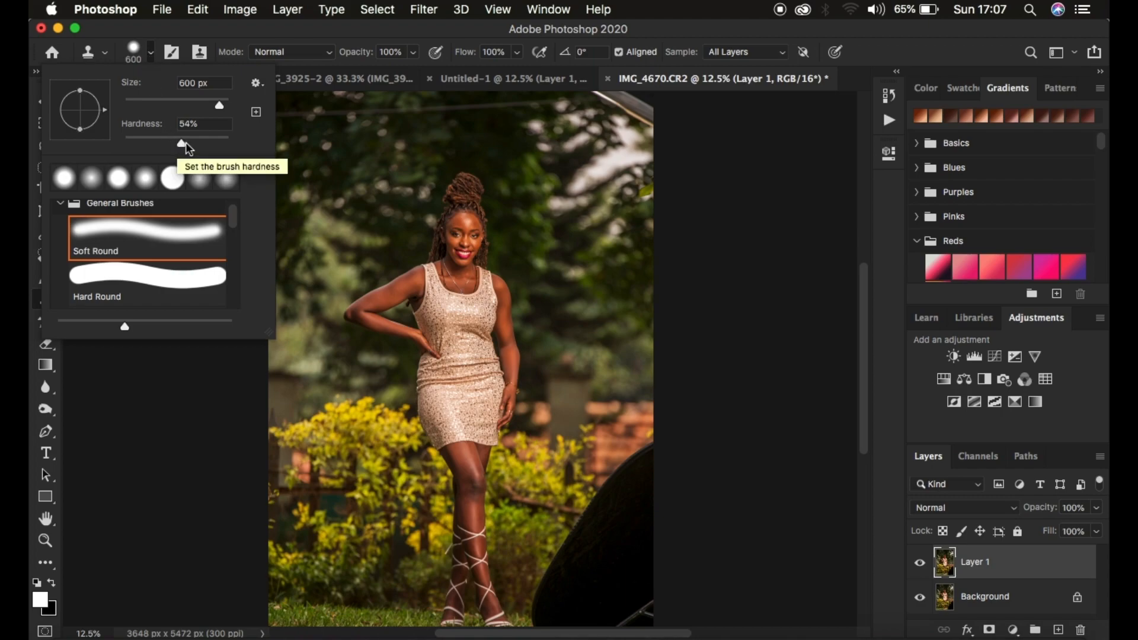
left_click(187, 141)
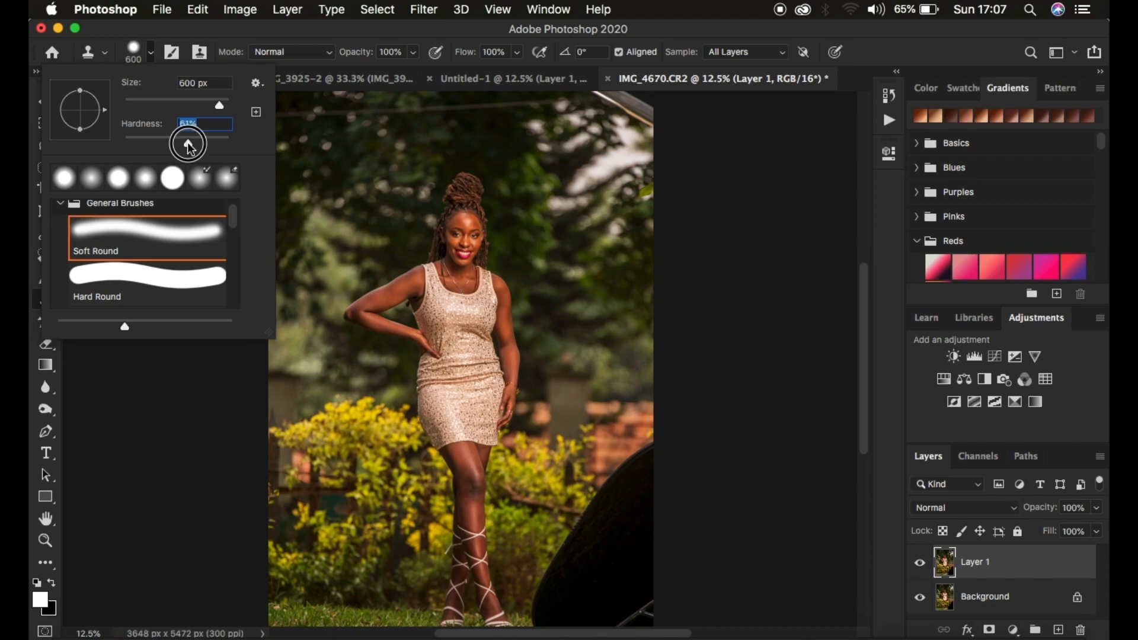
left_click_drag(184, 144, 188, 144)
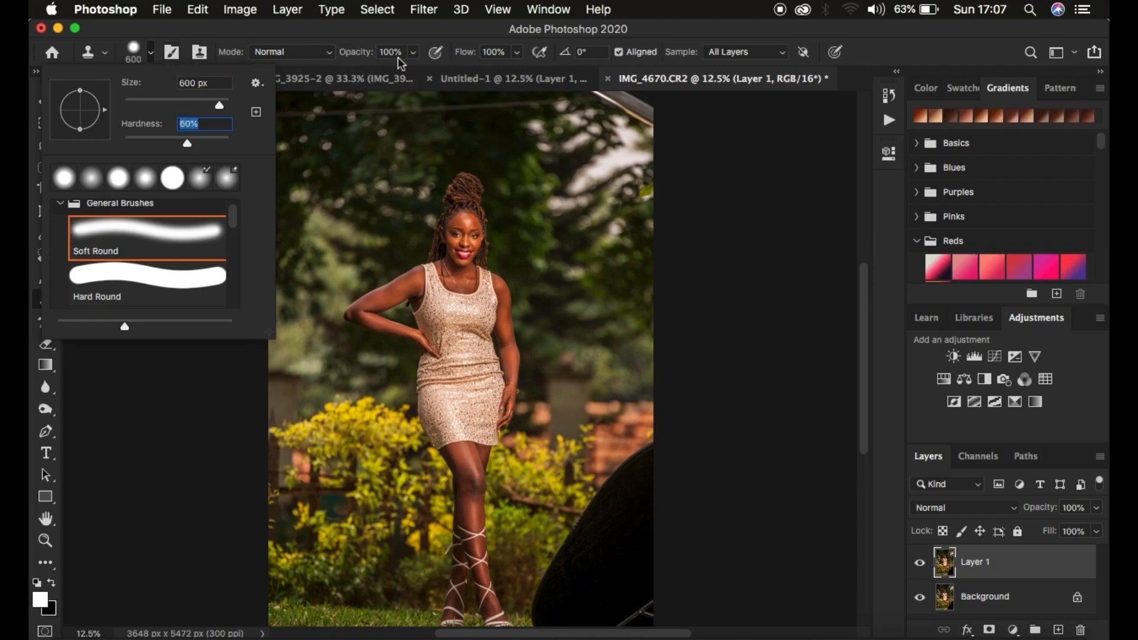
left_click(745, 52)
left_click(743, 52)
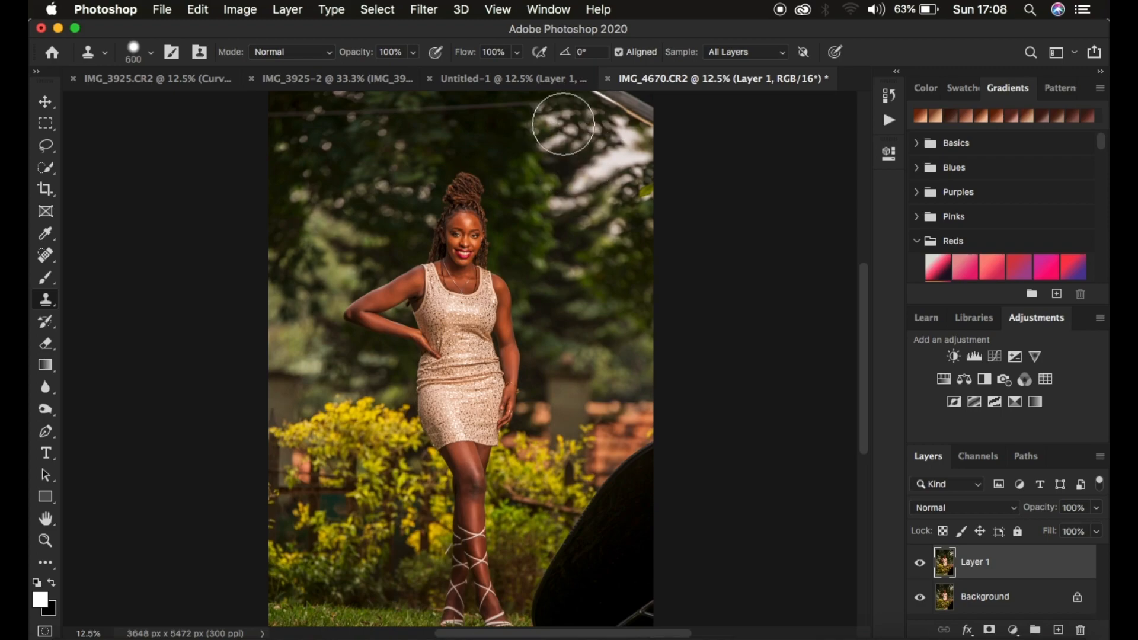
- Try cloning foliage over the bright object in the photo's upper right corner and undo the stroke
mouse_move(592, 175)
left_mouse_down()
mouse_move(566, 146)
mouse_move(590, 198)
mouse_move(586, 144)
mouse_move(572, 181)
mouse_move(620, 167)
mouse_move(573, 154)
mouse_move(617, 167)
mouse_move(604, 135)
left_mouse_up()
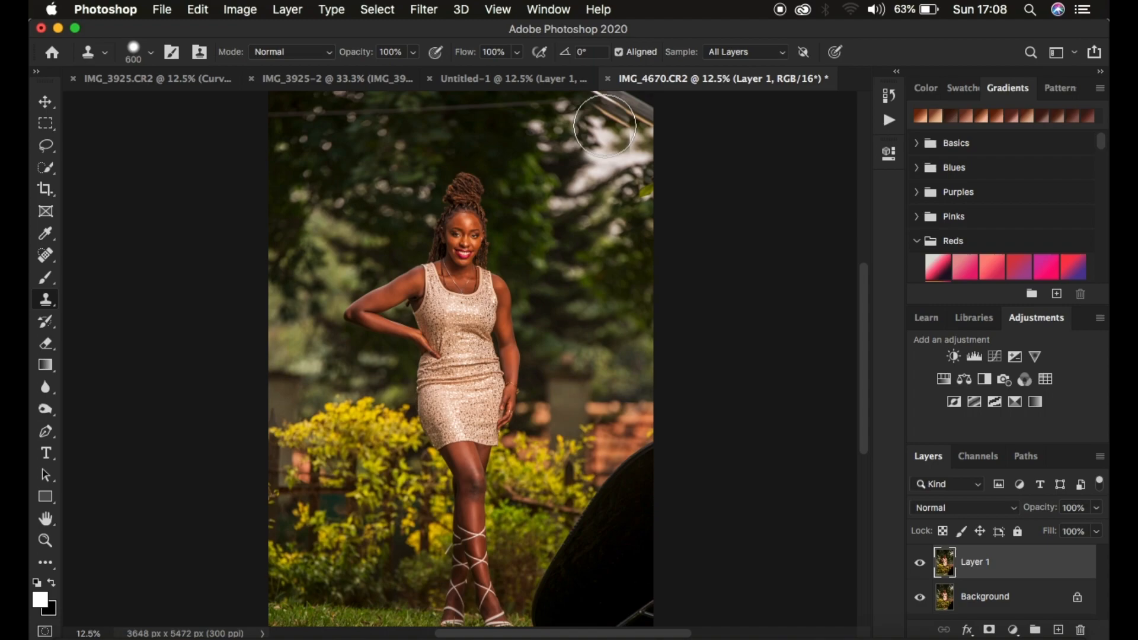
key("super+z")
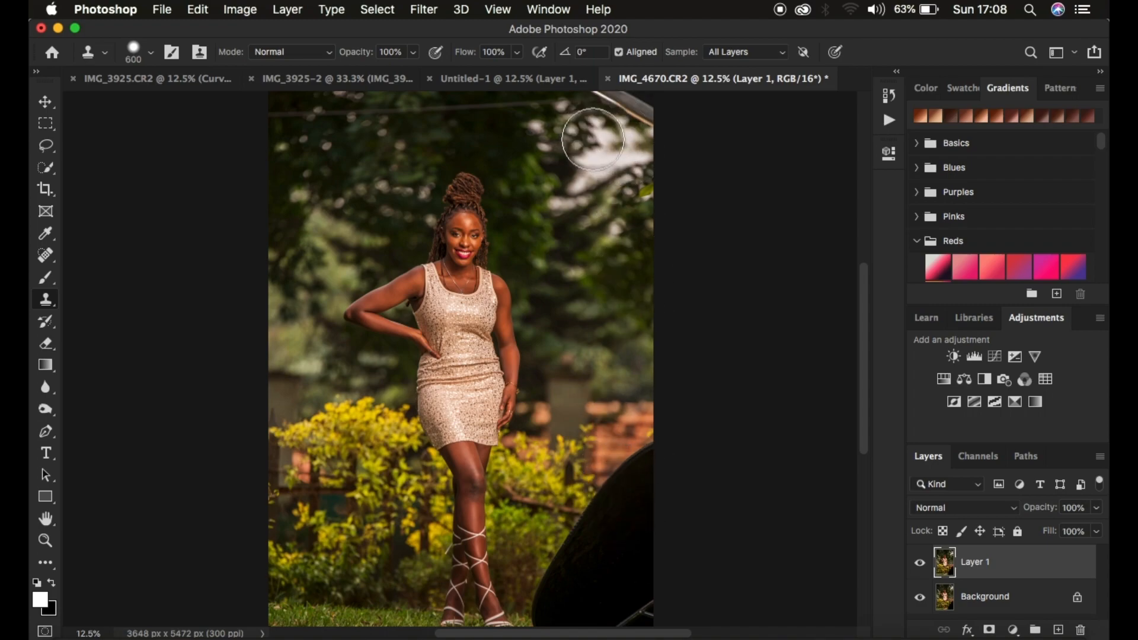
left_click(554, 133, "alt")
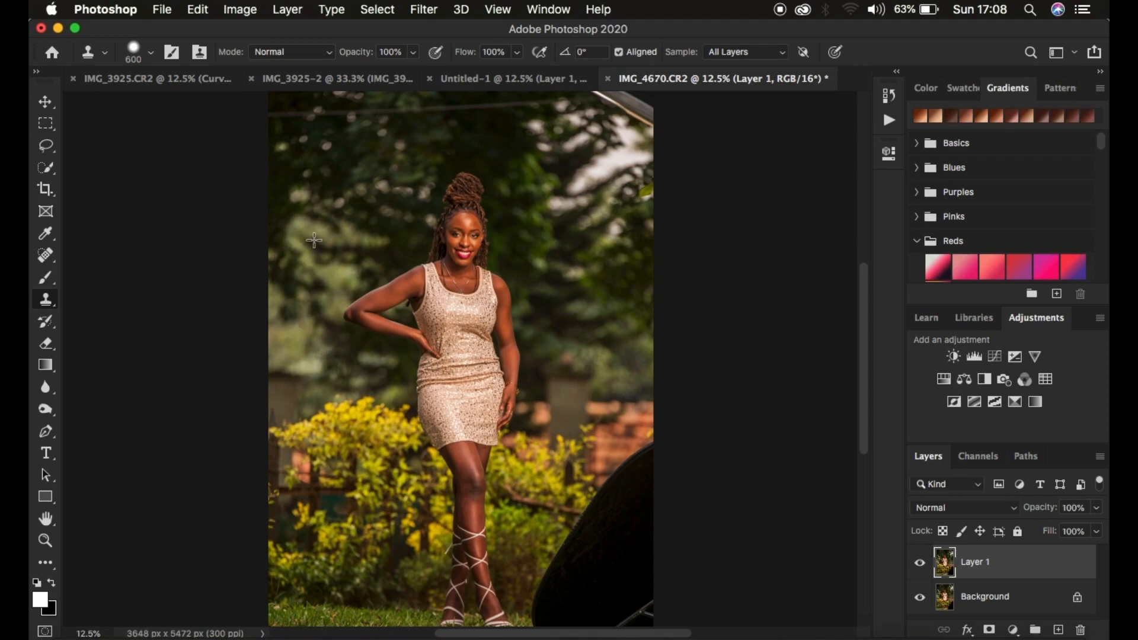
- Try out the Clone Stamp with different brush sizes on the background beside the woman's elbow and undo the test strokes
right_click(48, 301)
left_click(94, 295)
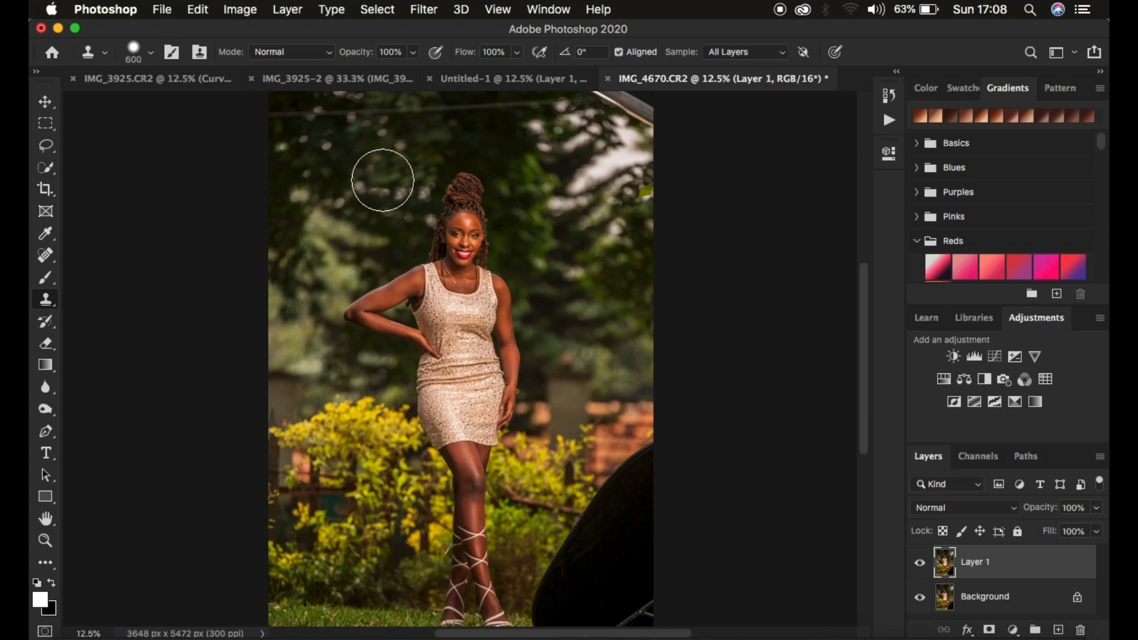
key("bracketleft")
key("bracketleft")
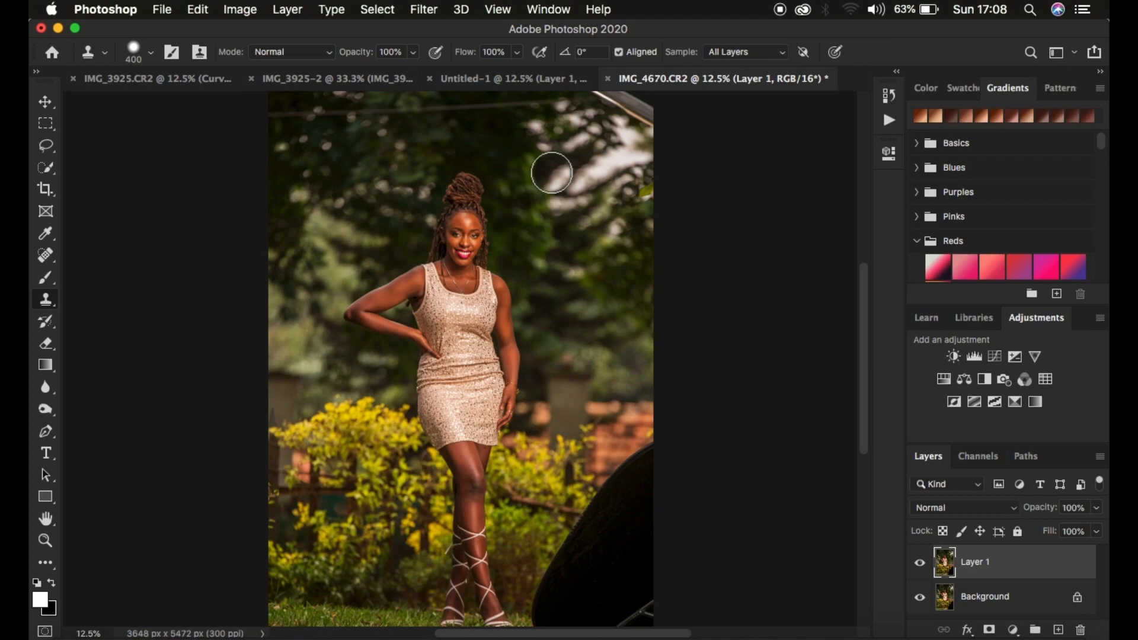
key("bracketright")
key("bracketright")
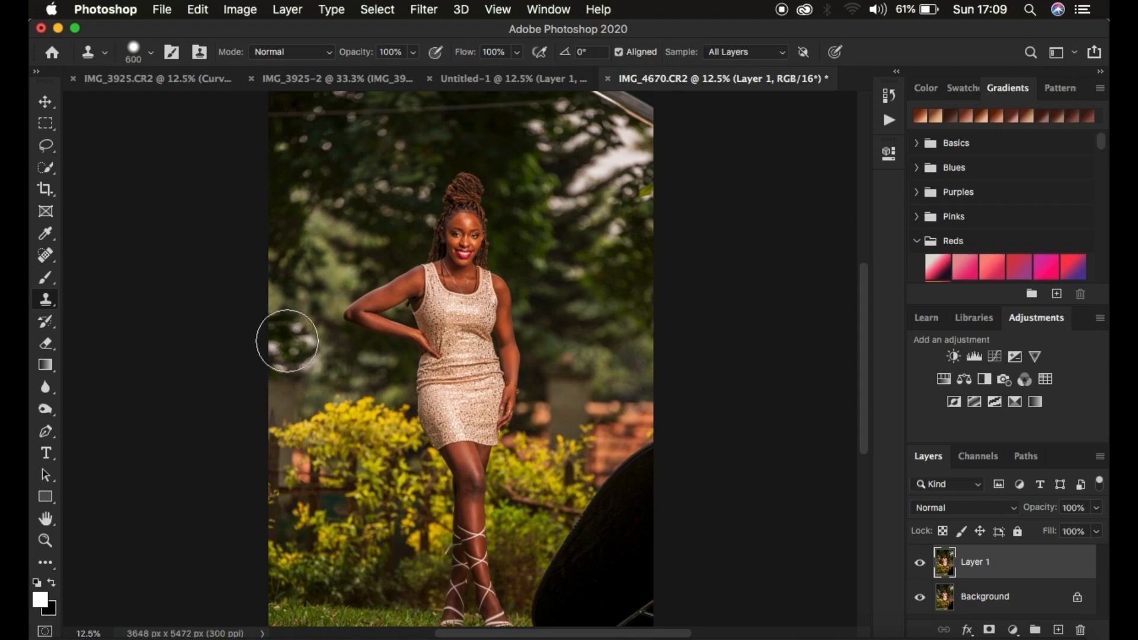
left_click(320, 312)
key("super+z")
key("super+z")
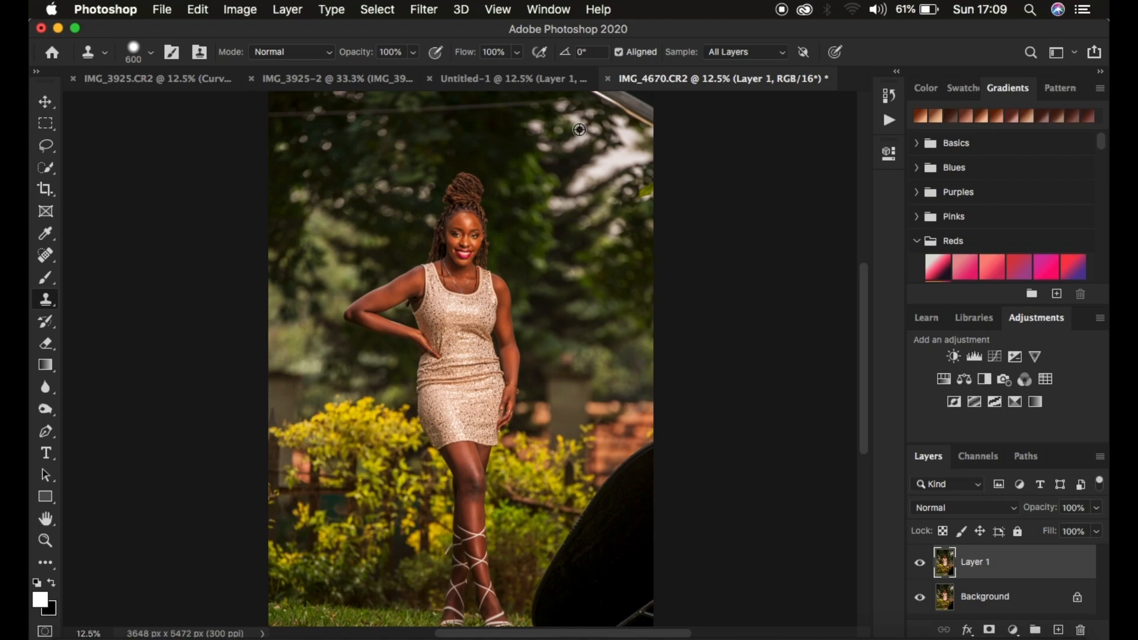
- Clone nearby foliage over the bright object in the photo's upper right corner with a 600 px brush, and compare with the original
left_click(579, 130, "alt")
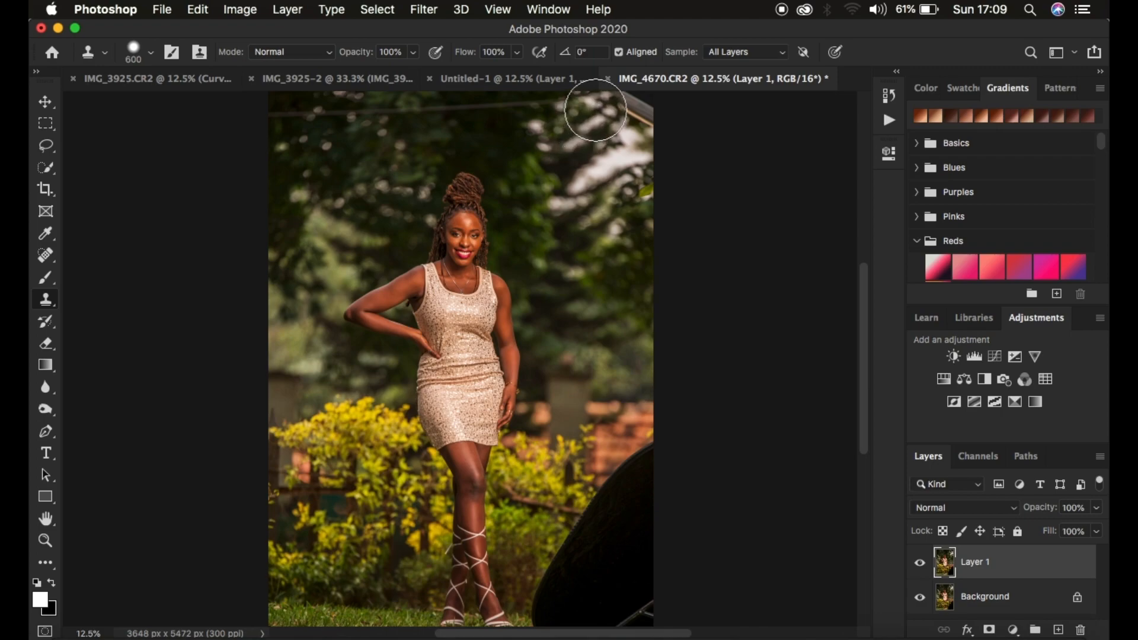
left_click_drag(613, 106, 629, 108)
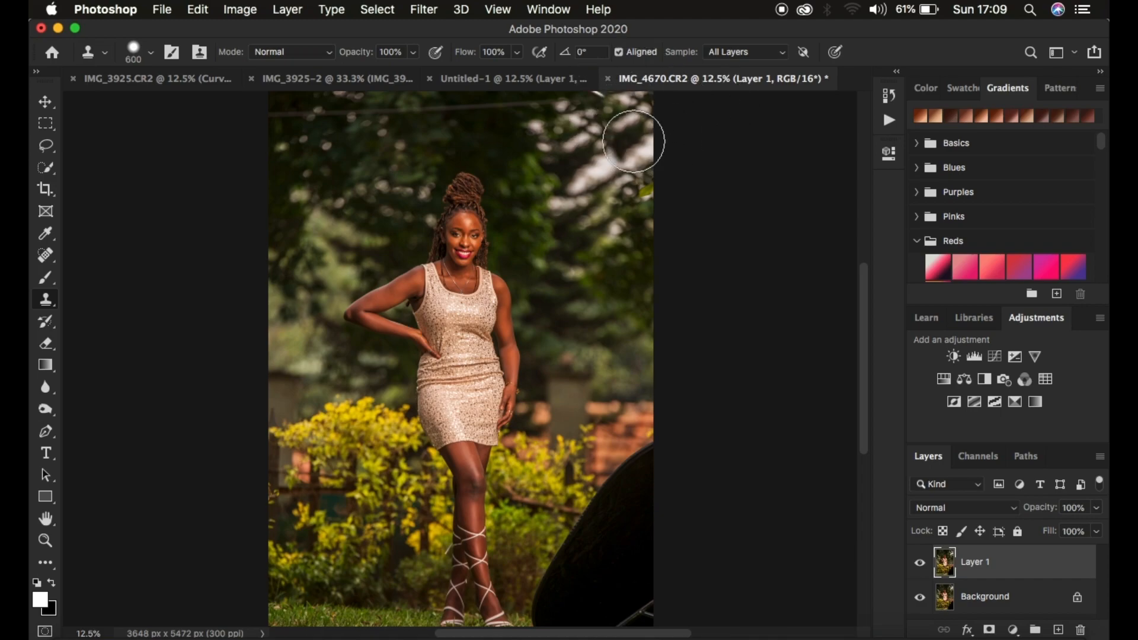
left_click(593, 125, "alt")
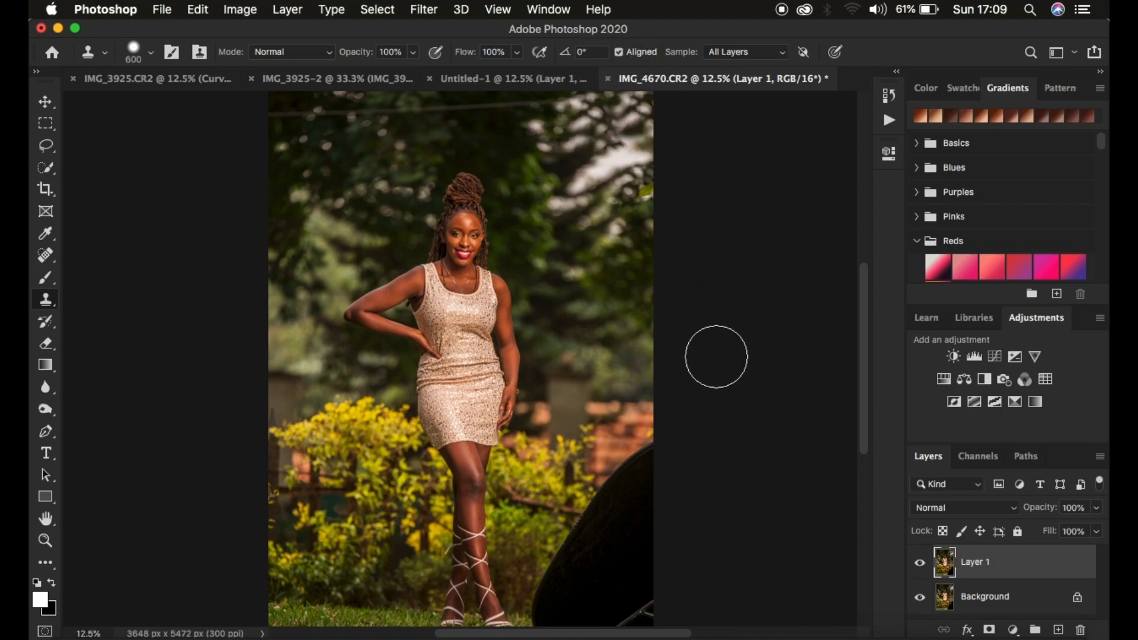
left_click(918, 563)
left_click(918, 563)
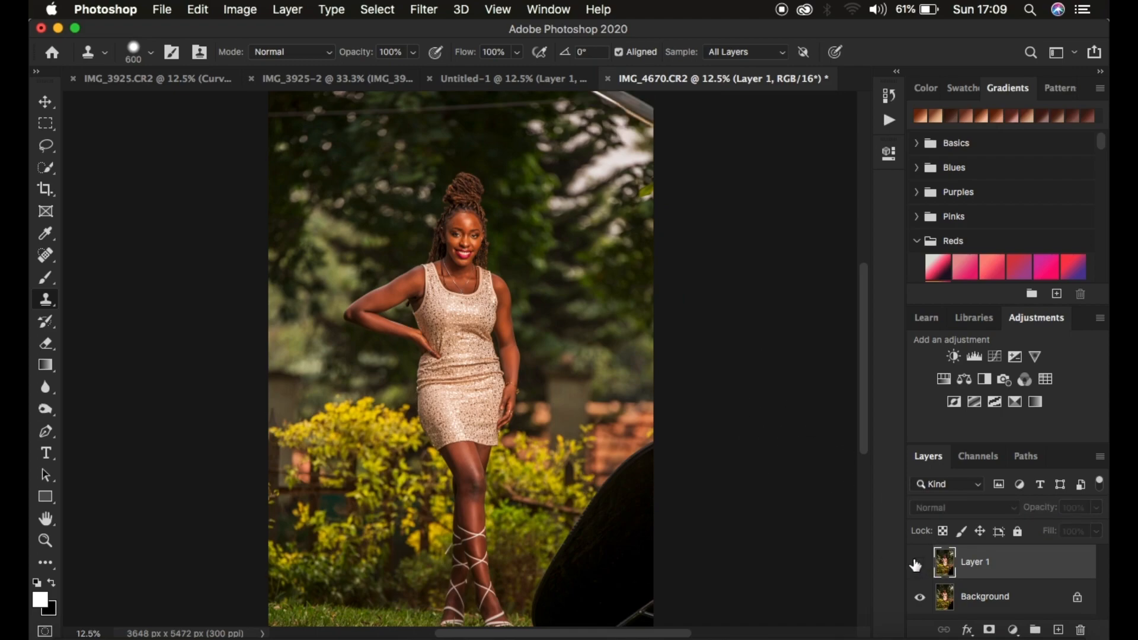
left_click(918, 563)
- Clone the shrubs beside the woman's legs over the middle of the large black object, mainly with a 500 px brush
scroll(680, 490, "down", 5)
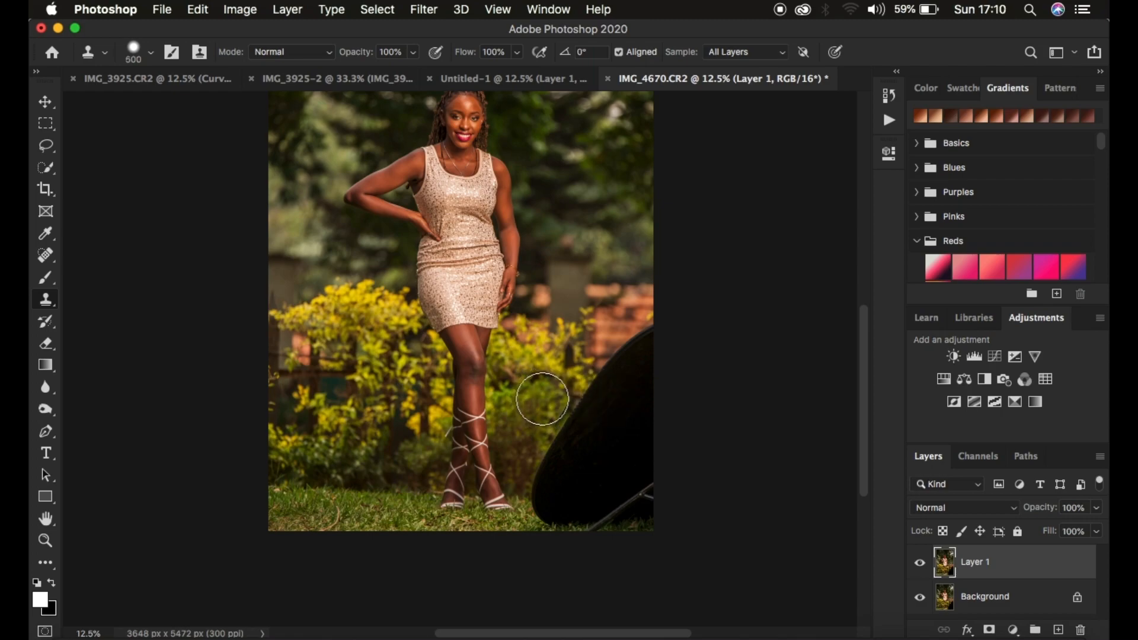
key("bracketleft")
key("bracketleft")
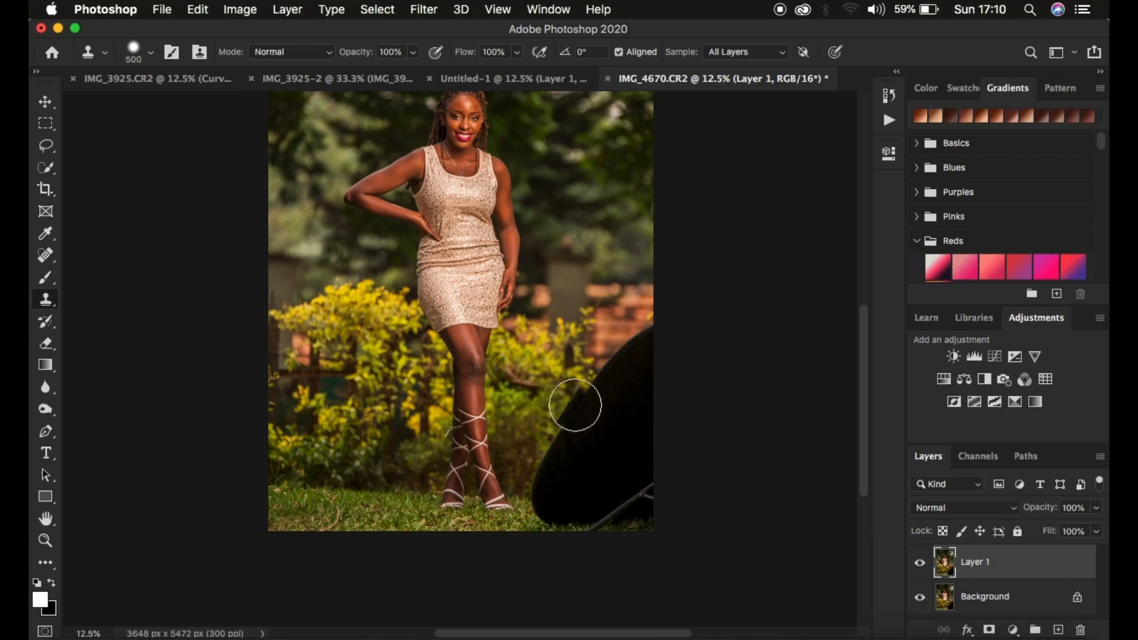
left_click(519, 392, "alt")
left_click_drag(561, 399, 565, 388)
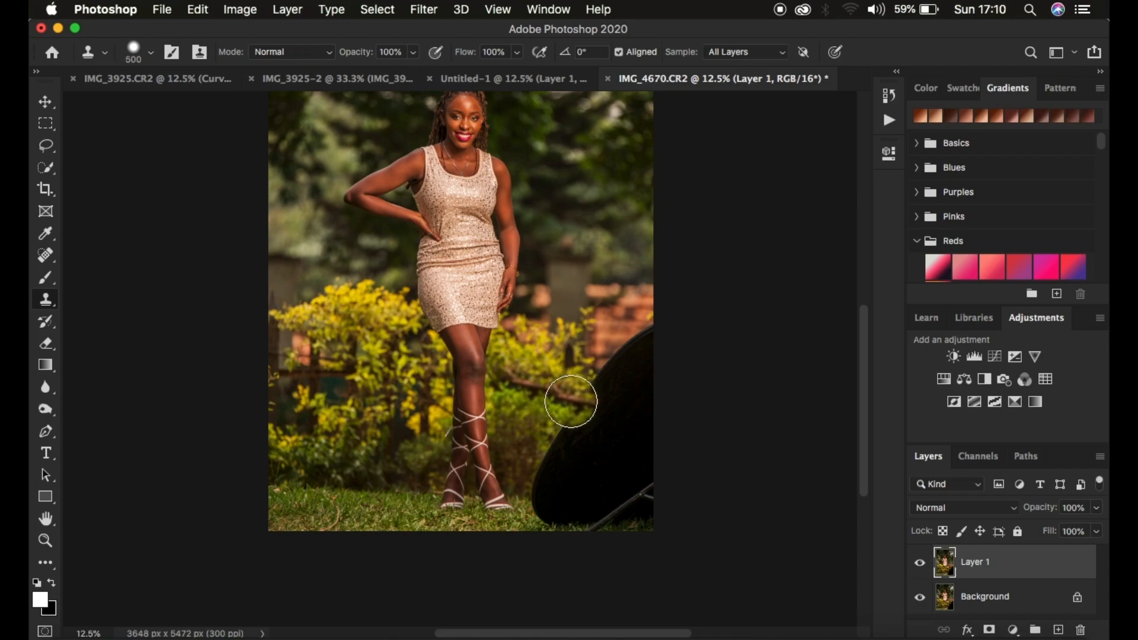
left_click_drag(572, 398, 609, 398)
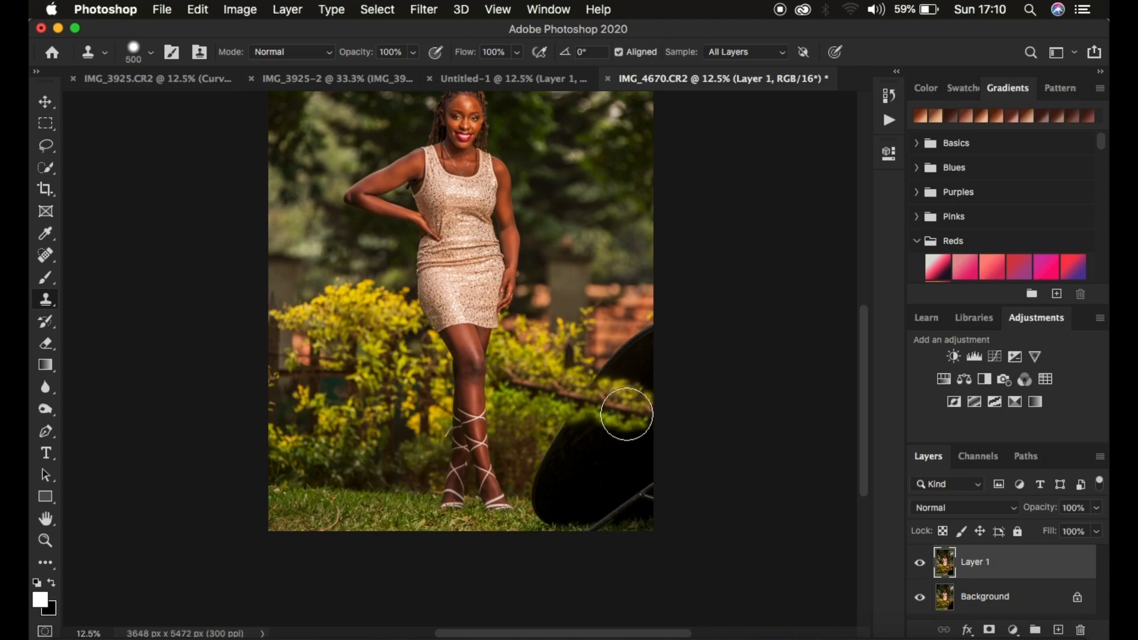
key("bracketright")
key("bracketright")
mouse_move(559, 400)
left_mouse_down()
mouse_move(627, 407)
mouse_move(586, 379)
mouse_move(601, 389)
left_mouse_up()
key("bracketleft")
key("bracketleft")
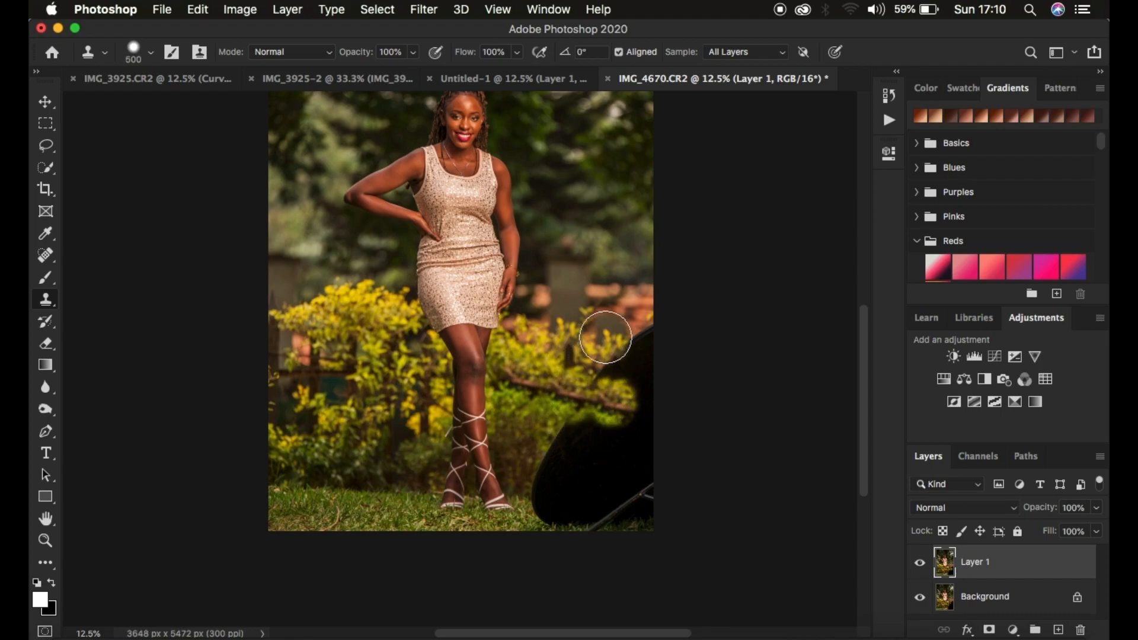
- Clone the brick wall over the upper part of the black object, enlarging the brush from 400 to 600 px
key("bracketleft")
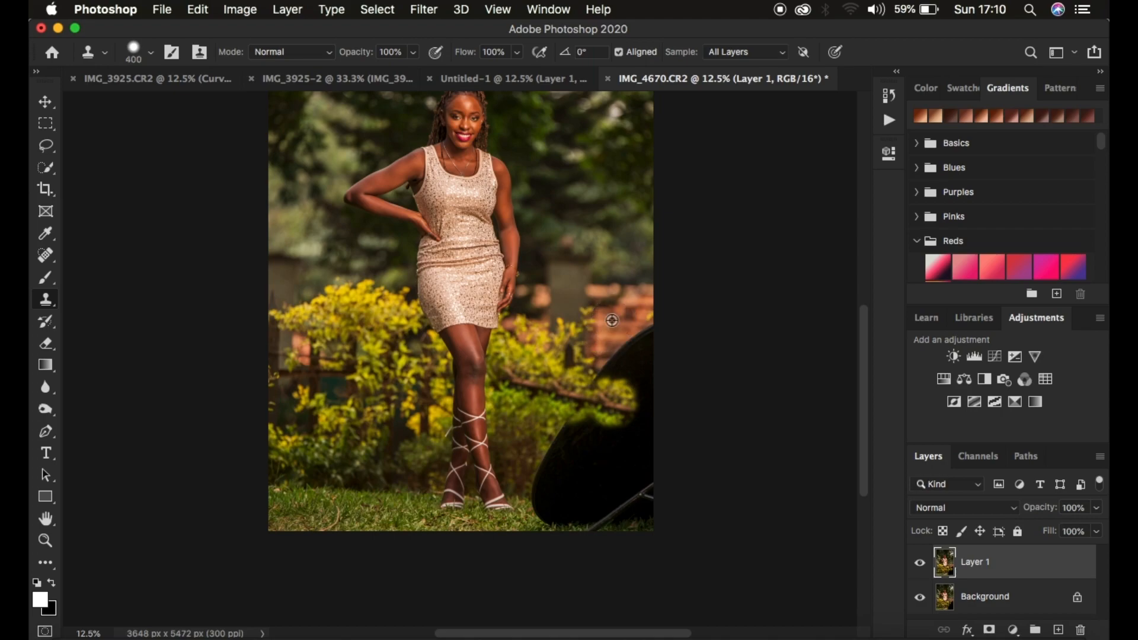
left_click(612, 320, "alt")
left_click(614, 356)
left_click(624, 325)
key("bracketright")
key("bracketright")
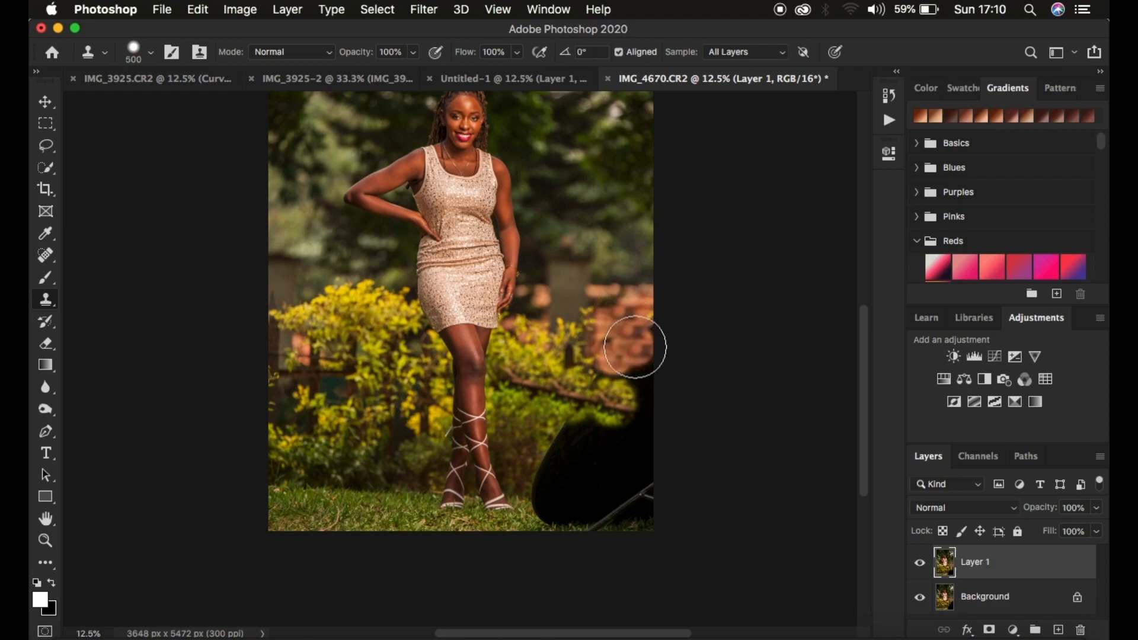
left_click(624, 336, "alt")
left_click(637, 359)
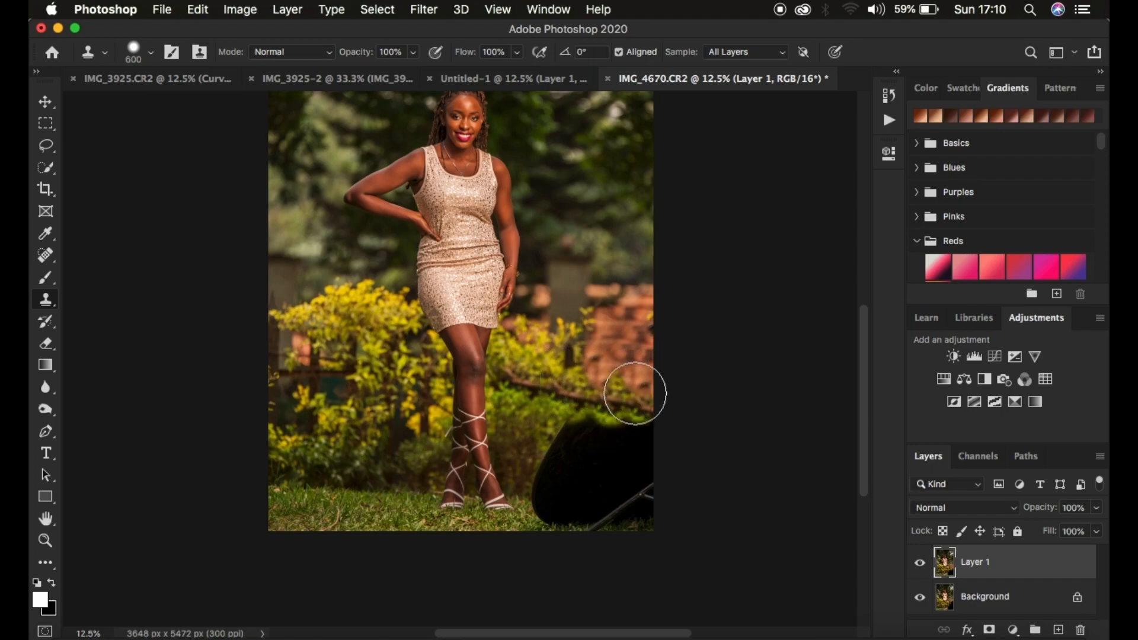
- Clone the yellow-green shrubs from the photo's left side over the centre of the black object with a 900 px brush
key("[")
key("[")
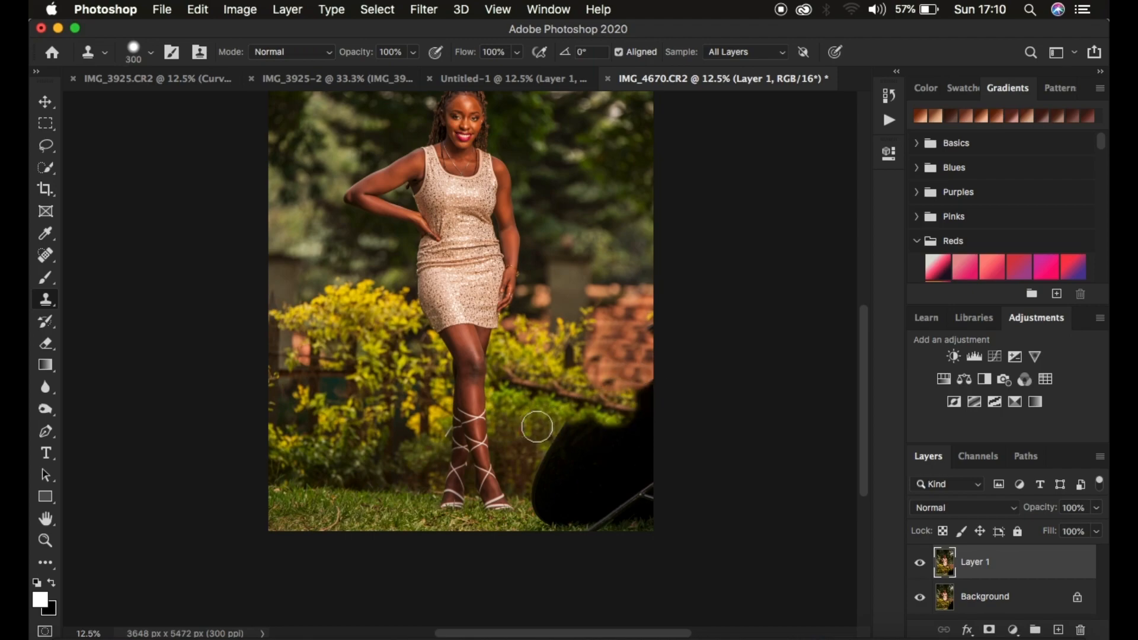
key("]")
key("]")
key("]")
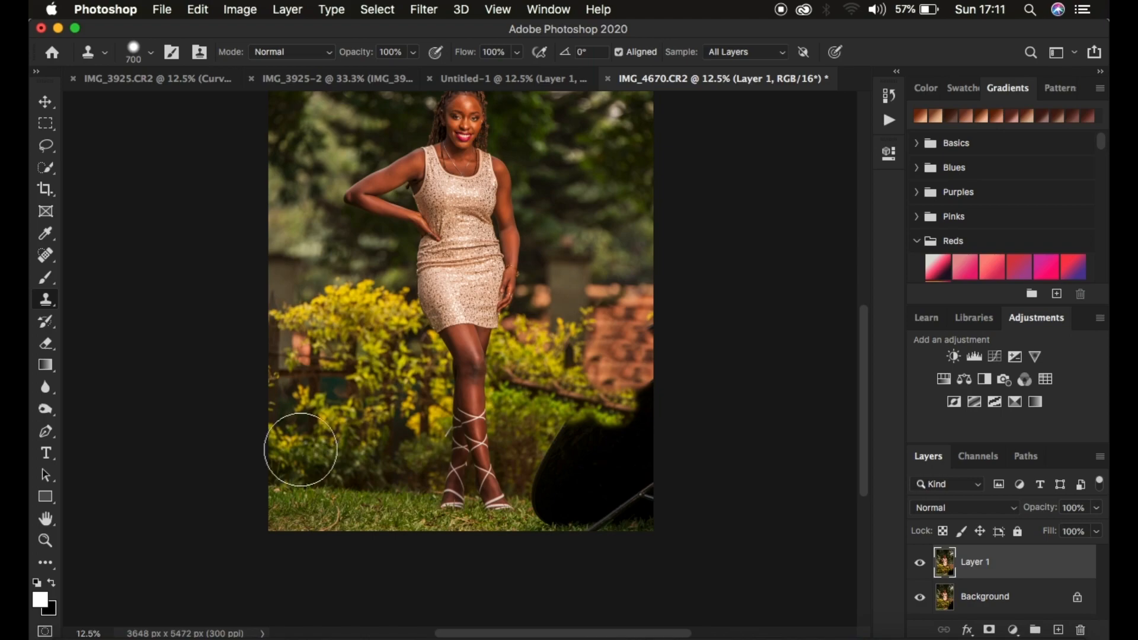
key("]")
key("]")
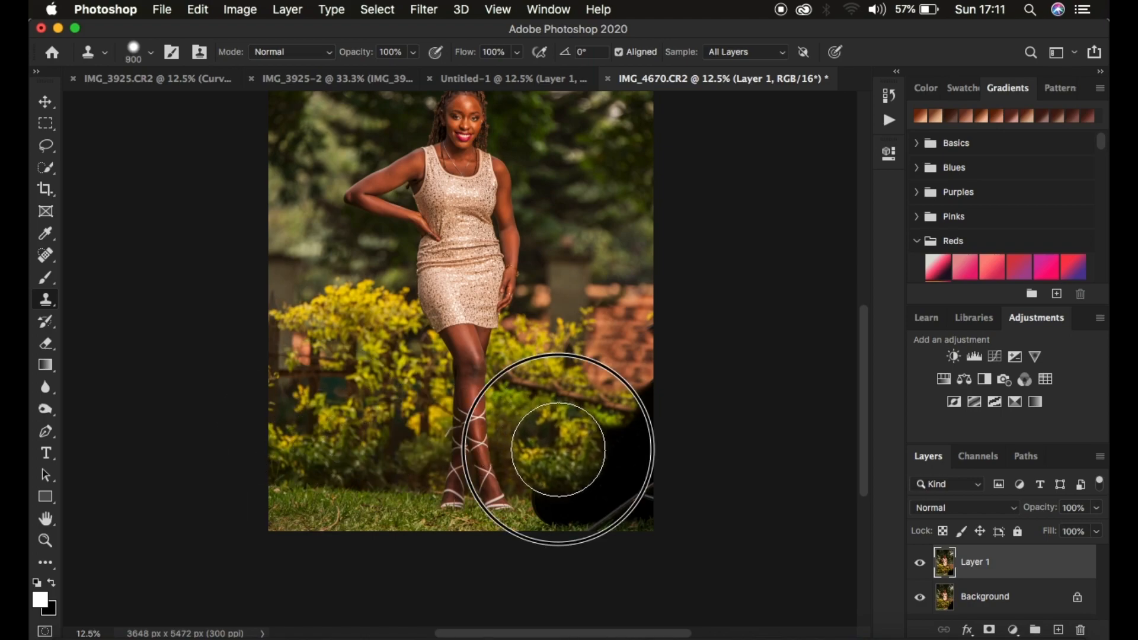
left_click(322, 446, "alt")
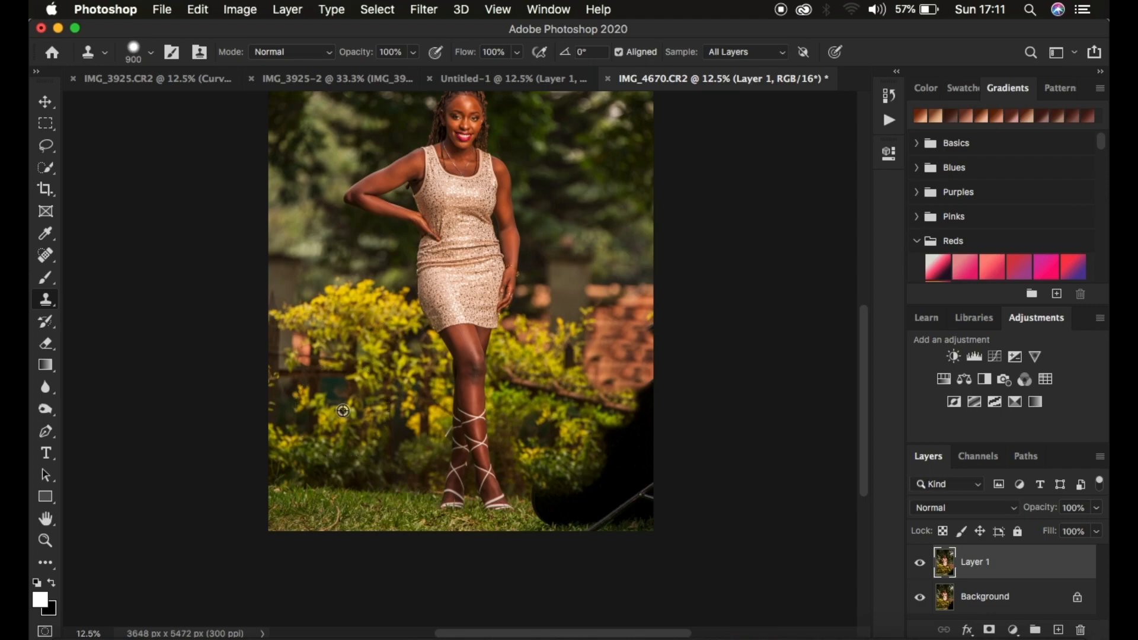
left_click_drag(539, 435, 602, 444)
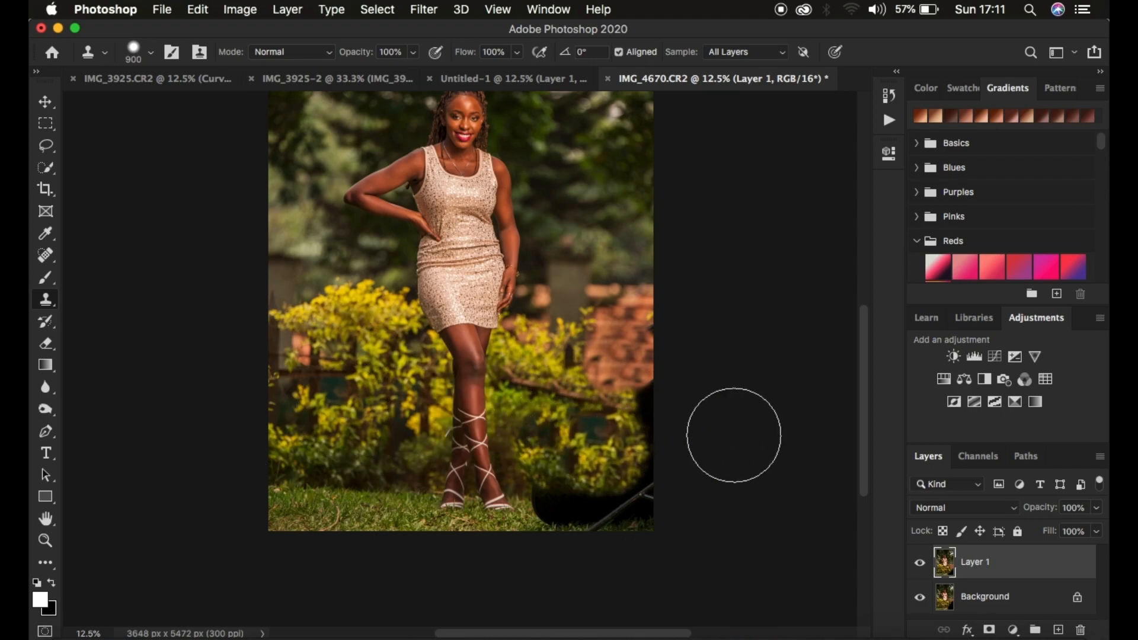
- Clone the brick wall over the remaining dark patch at the photo's right edge with a 700 px brush
key("bracketleft")
key("bracketleft")
left_click(632, 369, "alt")
left_click(651, 390)
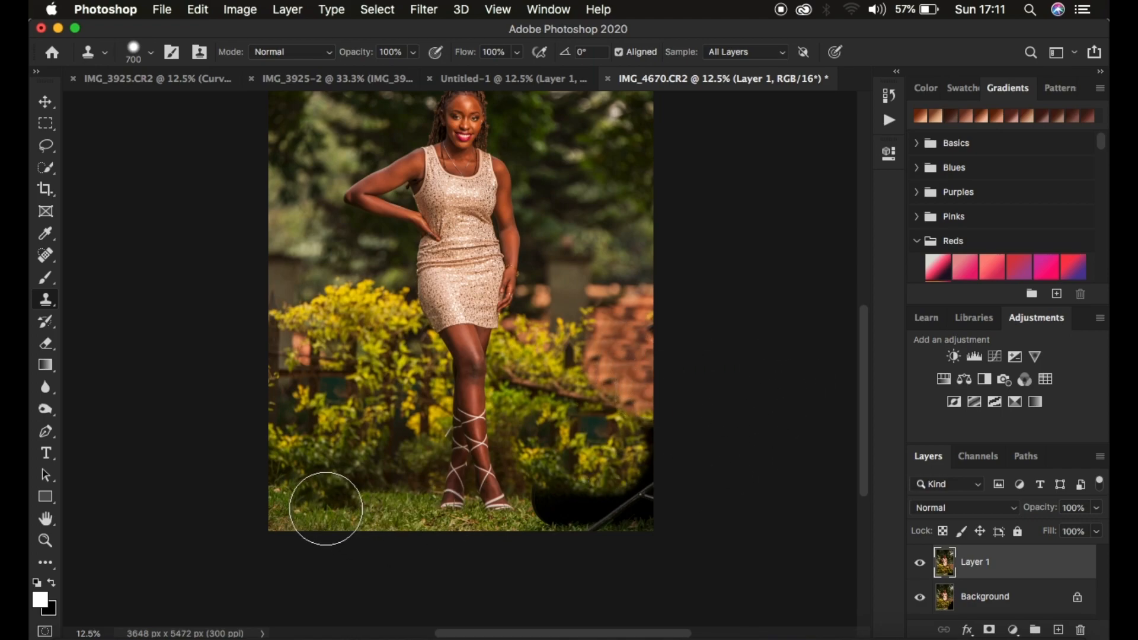
- Clone the grass from the photo's lower left over the bottom part of the black object with a 700 px brush
left_click(325, 508, "alt")
left_click_drag(534, 503, 657, 519)
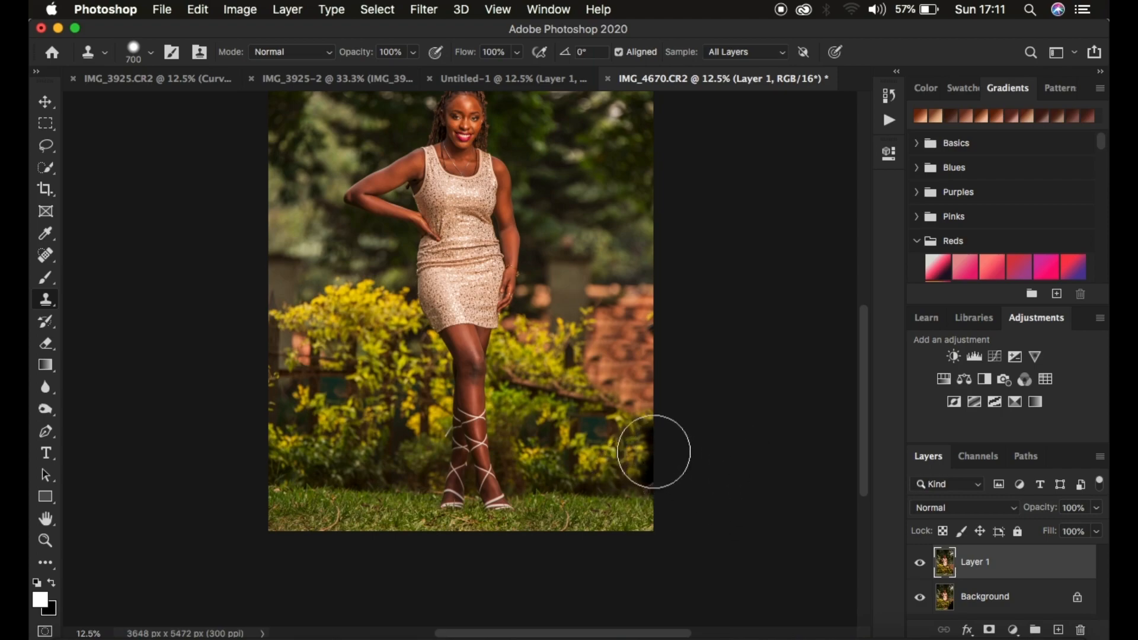
left_click(635, 403, "alt")
left_click(652, 434)
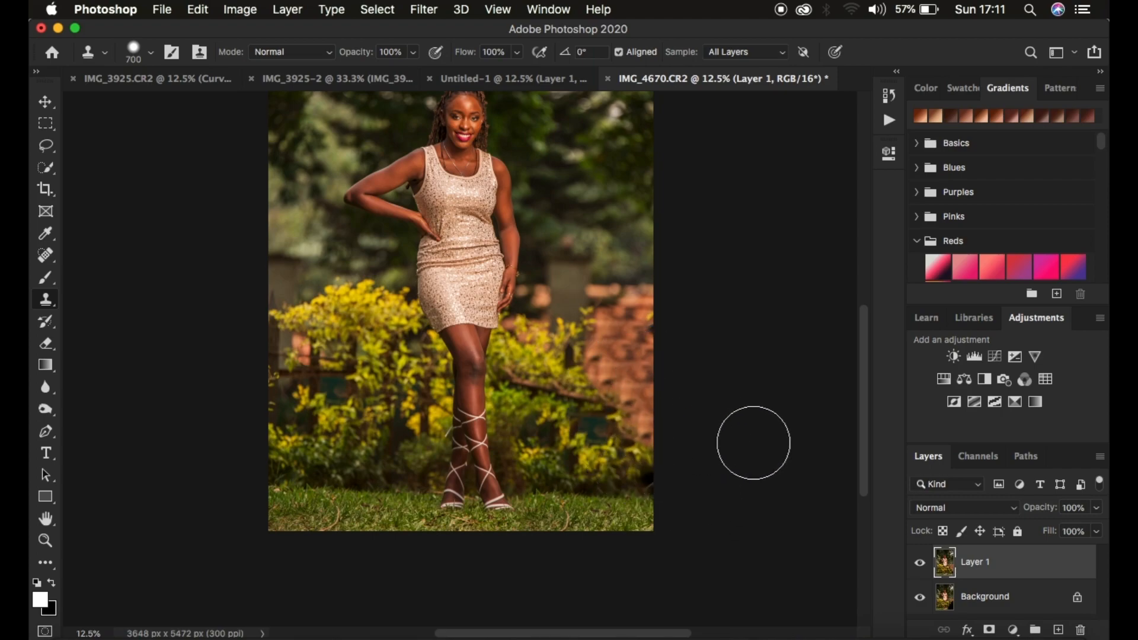
key("super+z")
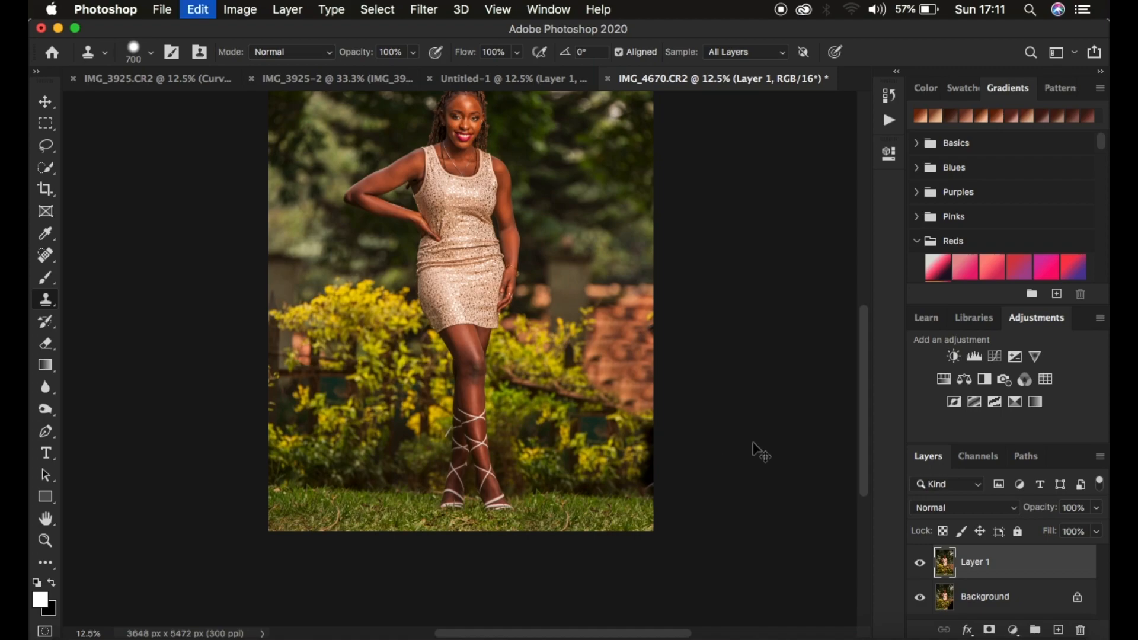
key("super+z")
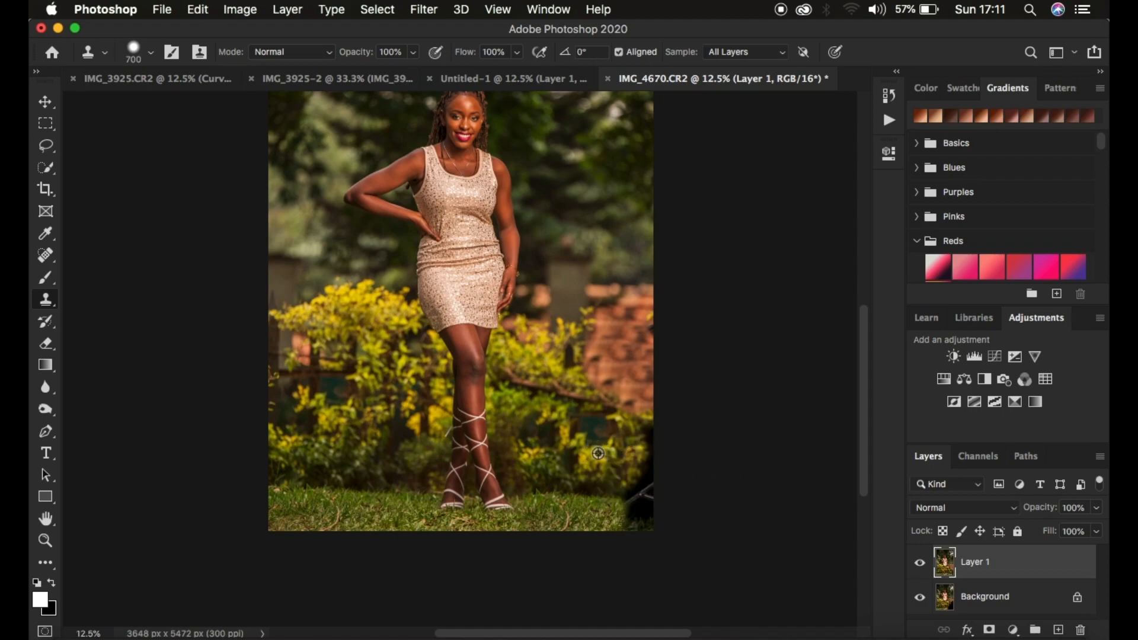
- Clone the neighbouring grass and shrubs over the dark remainder in the photo's lower right corner with the 700 px brush
left_click(599, 510, "alt")
left_click_drag(609, 508, 635, 508)
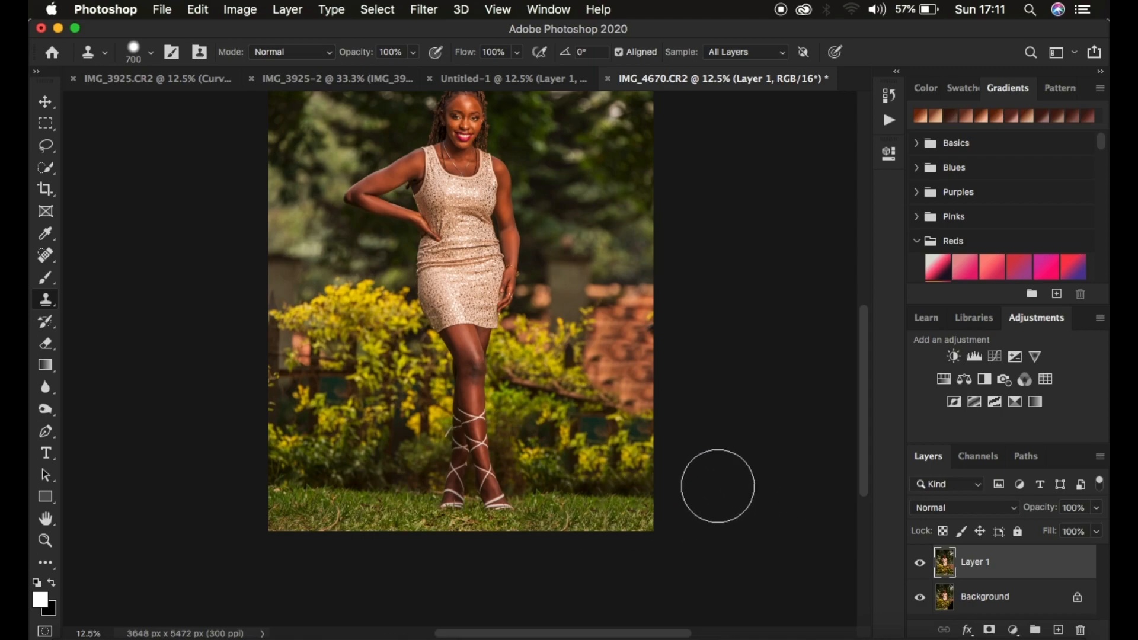
- Rework the lower edge of the brick wall, cloning bricks with a 500 px brush and shrubs with the dark branch with an 800 px brush
key("bracketleft")
key("bracketleft")
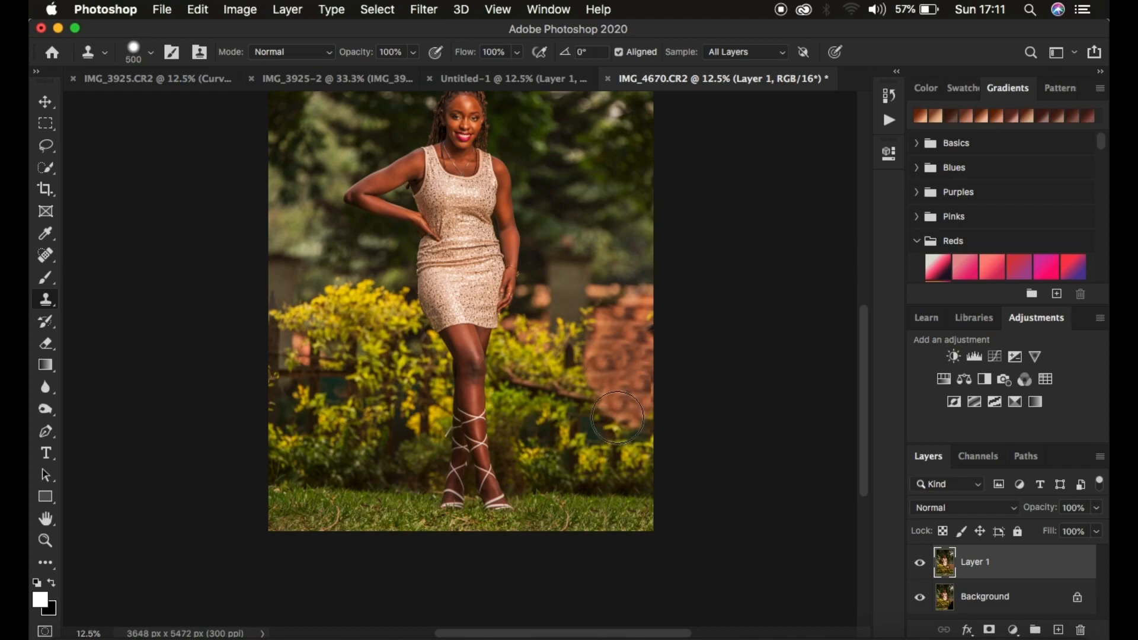
key("bracketright")
key("bracketright")
key("bracketright")
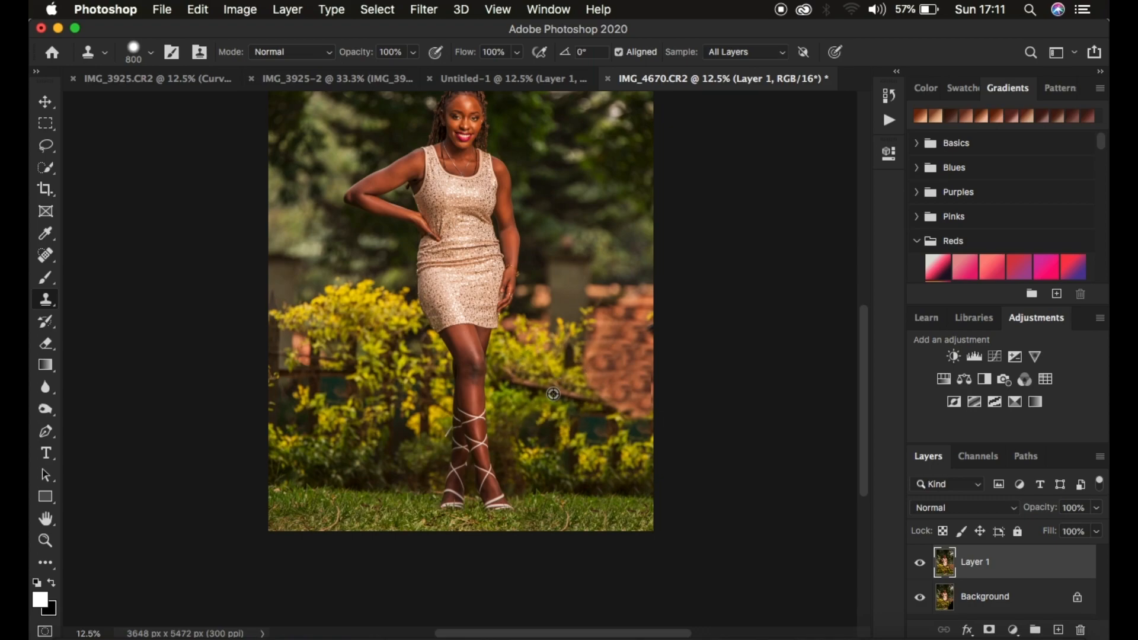
mouse_move(553, 394)
left_mouse_down()
mouse_move(622, 399)
mouse_move(626, 411)
left_mouse_up()
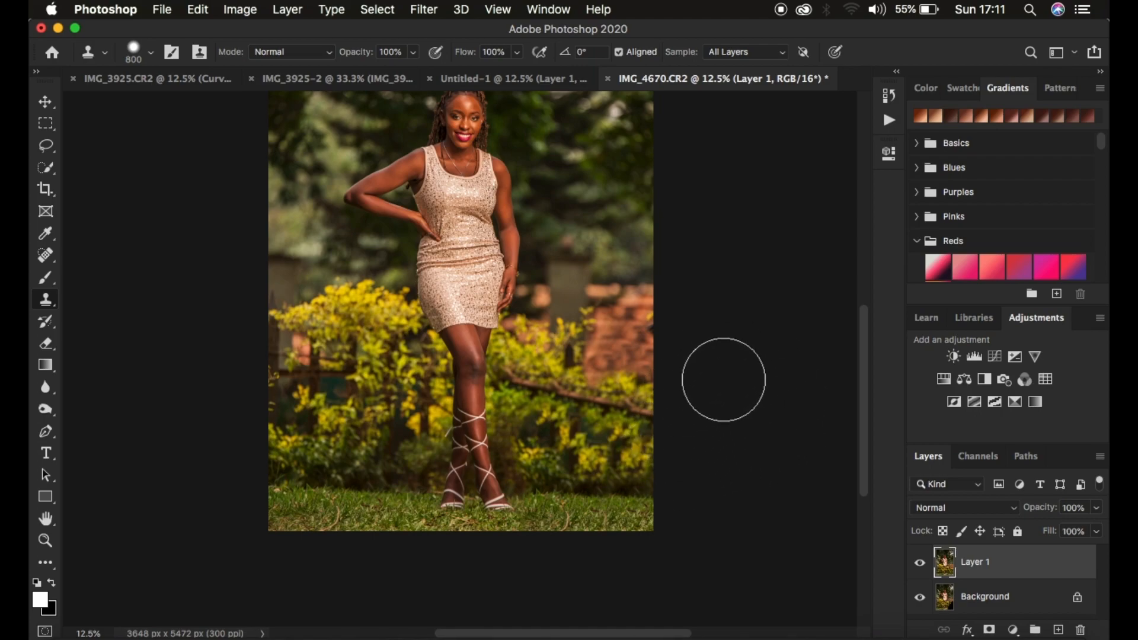
- Clone dark foliage over the leftover pale strip at the photo's top right edge, enlarging the brush from 250 to 600 px
key("super+minus")
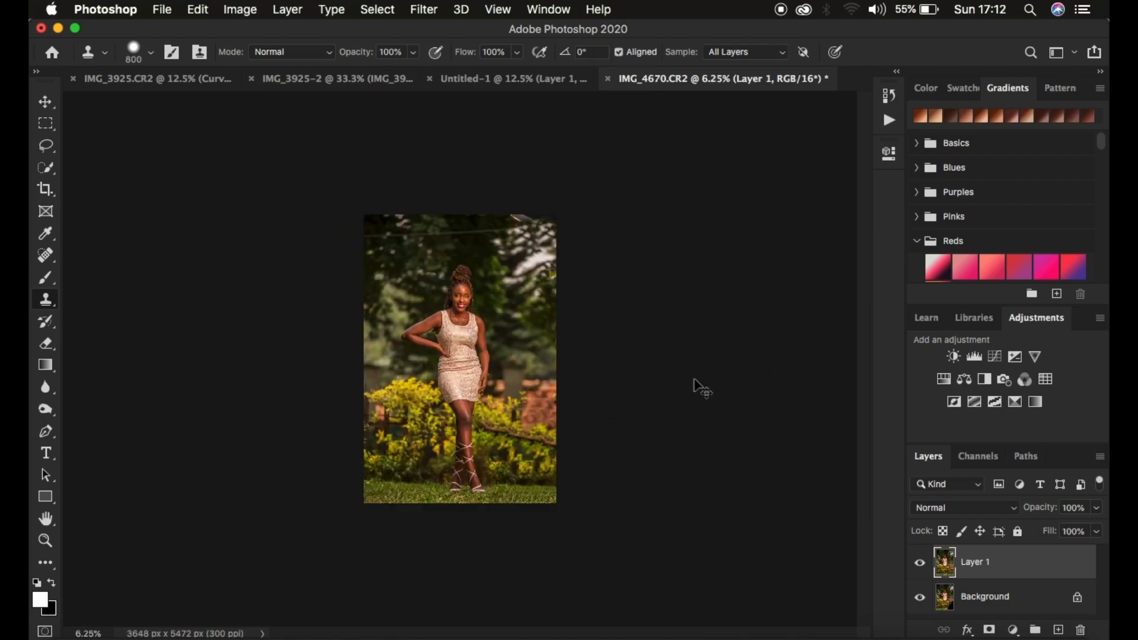
key("super+plus")
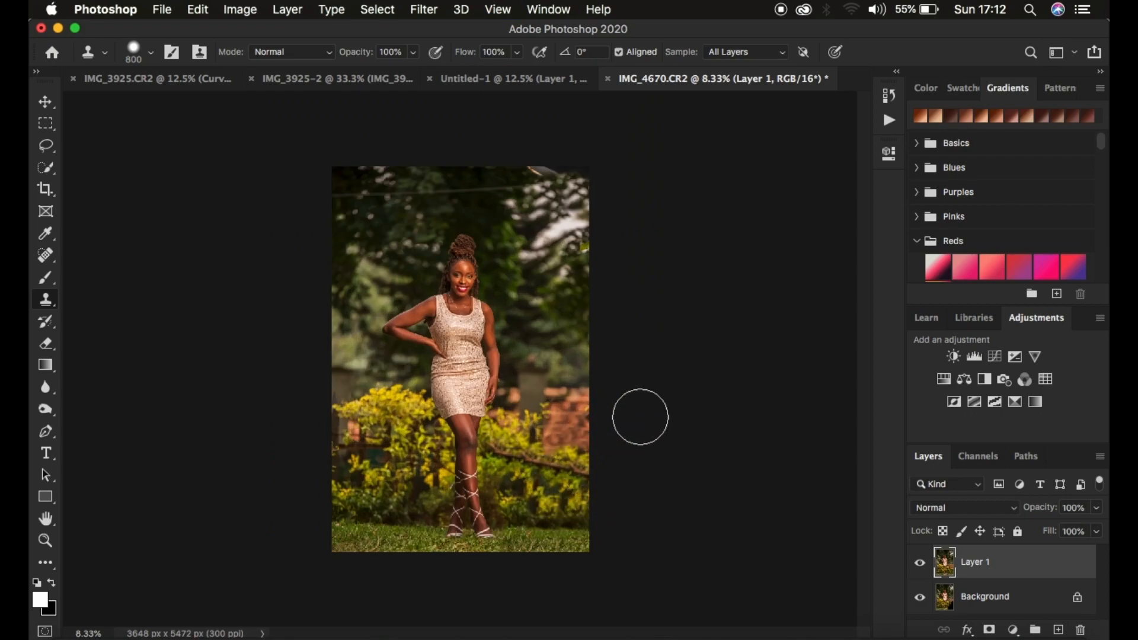
key("bracketleft")
key("bracketleft")
key("bracketleft")
key("bracketleft")
key("bracketleft")
key("bracketleft")
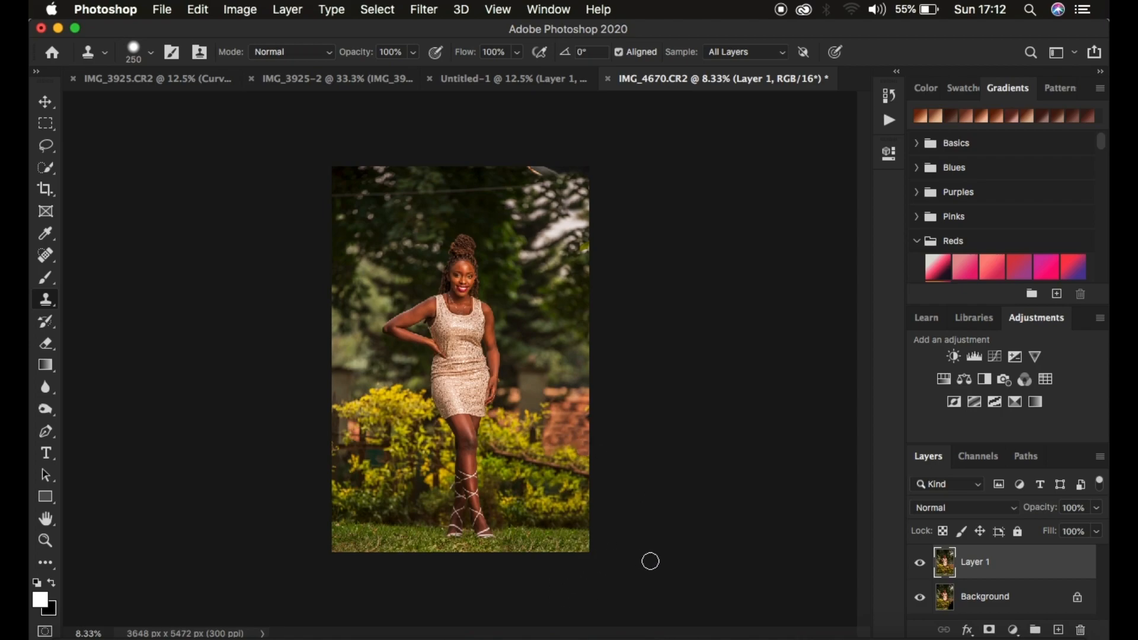
key("bracketright")
key("bracketright")
key("bracketright")
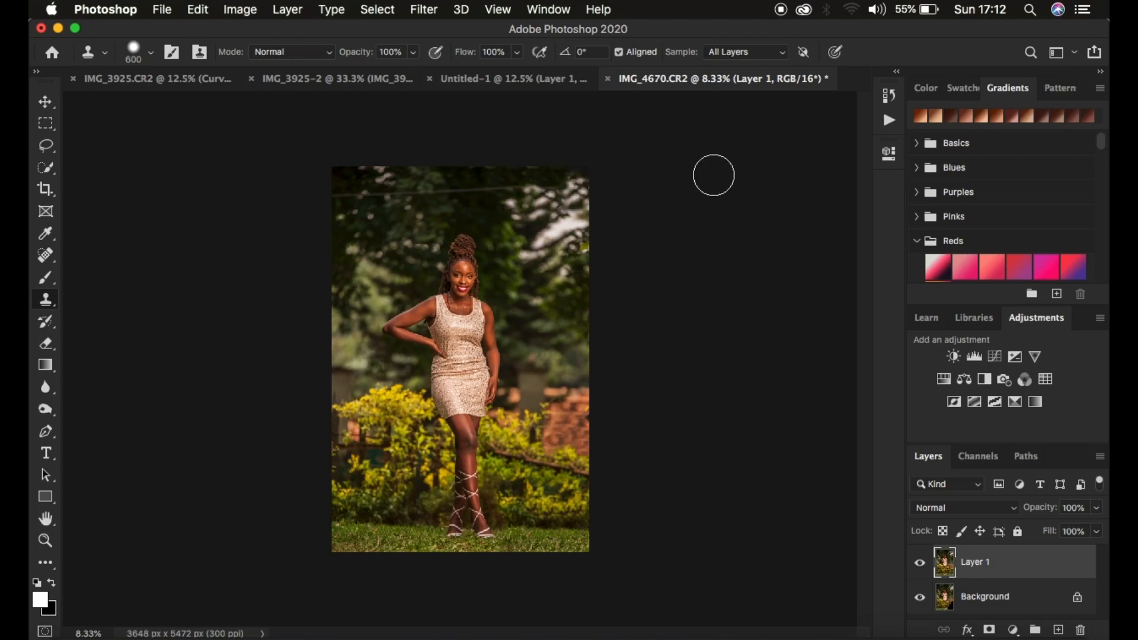
- Compare the retouched photo with the original by repeatedly hiding and showing Layer 1, leaving it visible
left_click(915, 568)
left_click(915, 567)
left_click(915, 567)
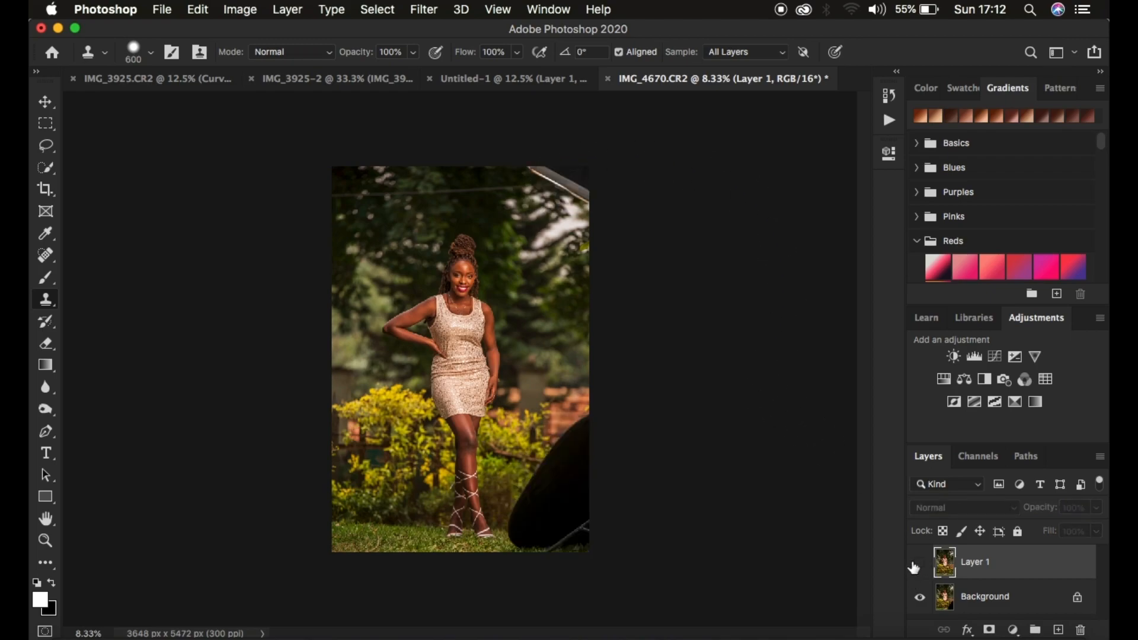
left_click(915, 567)
left_click(913, 568)
left_click(915, 567)
left_click(915, 568)
left_click(914, 568)
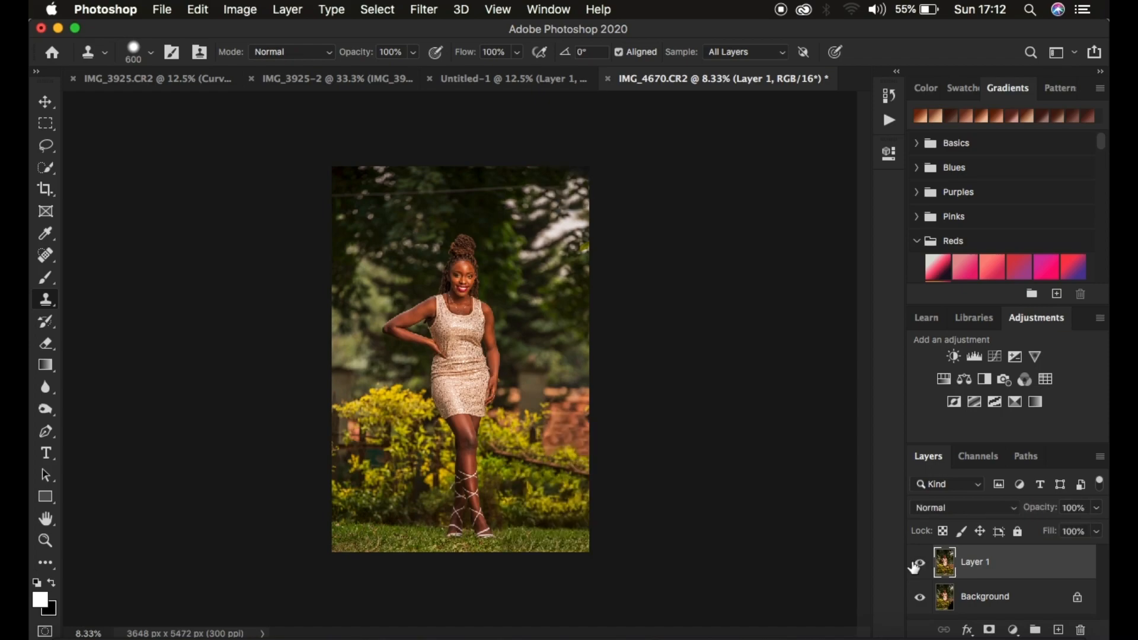
left_click(914, 567)
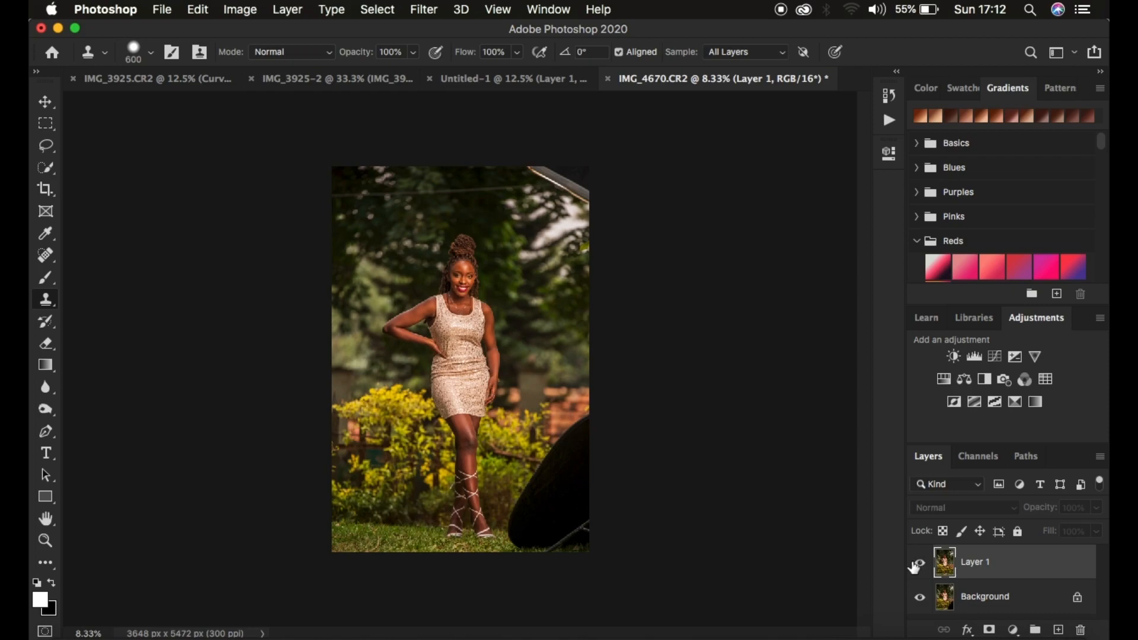
left_click(915, 567)
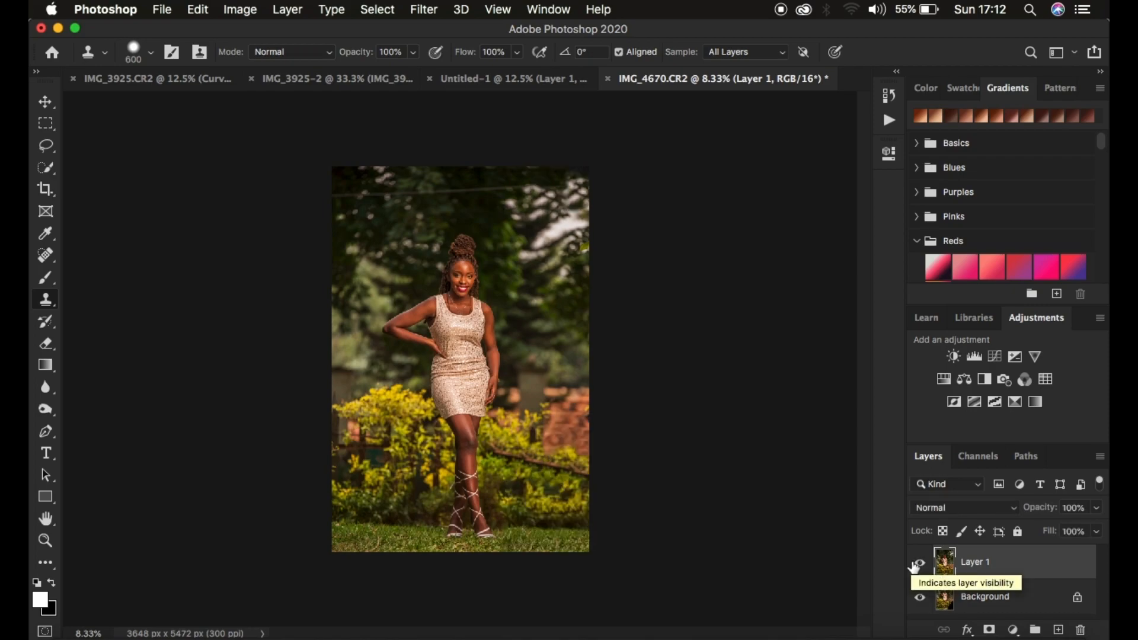